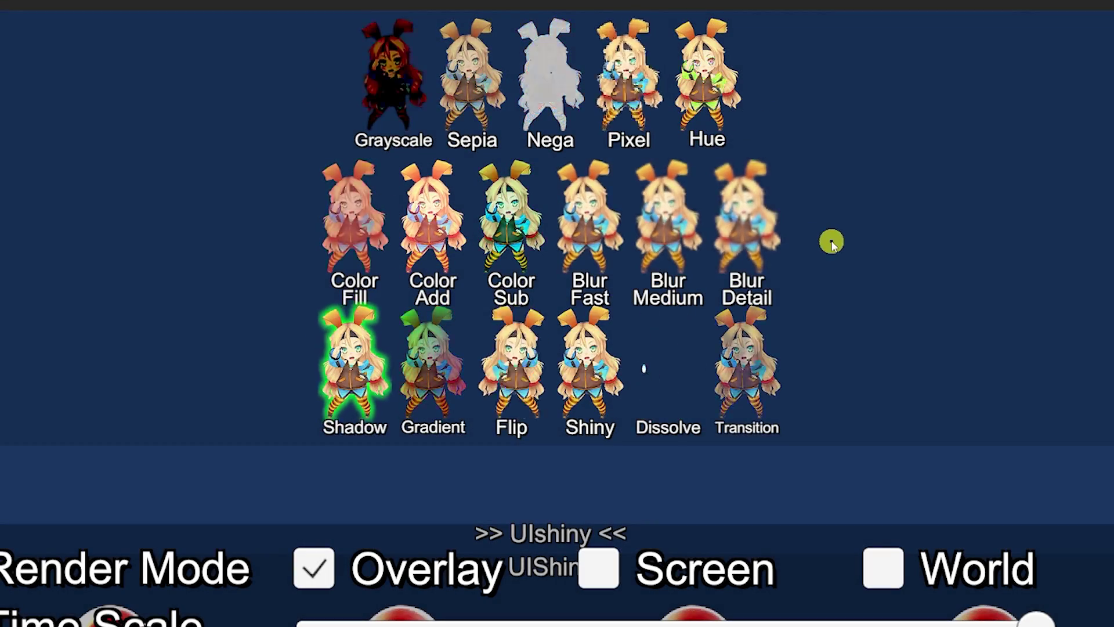
Scroll the UIEffect demo from UIShiny to HSV Modifier, nudging the UIShiny Effect slider along the way.
{"action": "scroll", "coordinate": [831, 243], "scroll_direction": "down", "scroll_amount": 5}
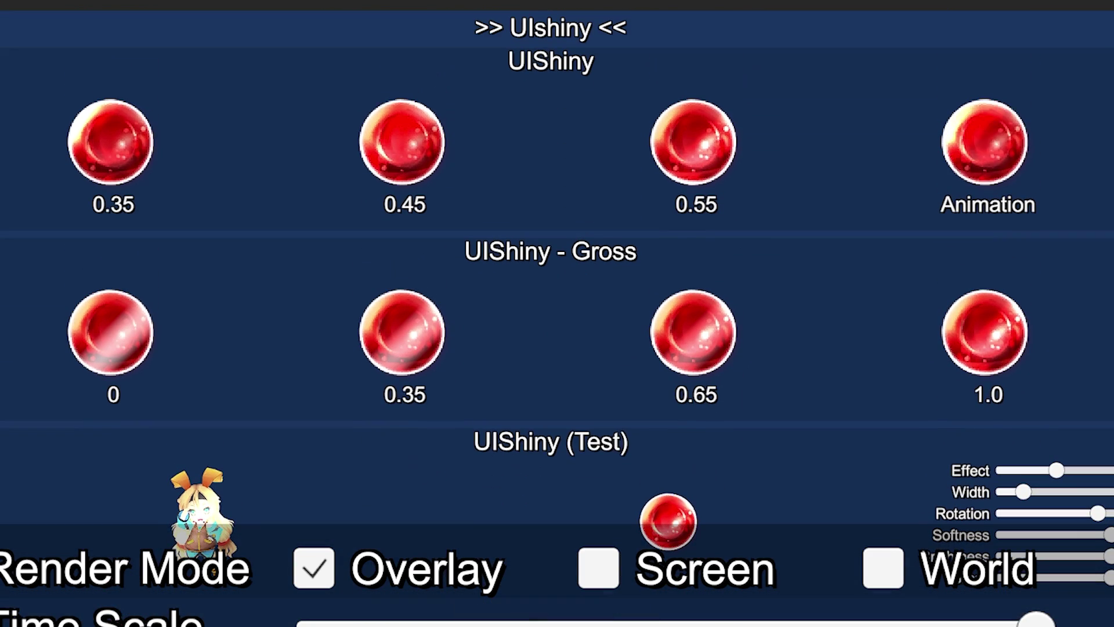
{"action": "mouse_move", "coordinate": [1056, 470]}
{"action": "left_mouse_down"}
{"action": "mouse_move", "coordinate": [1008, 471]}
{"action": "mouse_move", "coordinate": [1057, 470]}
{"action": "left_mouse_up"}
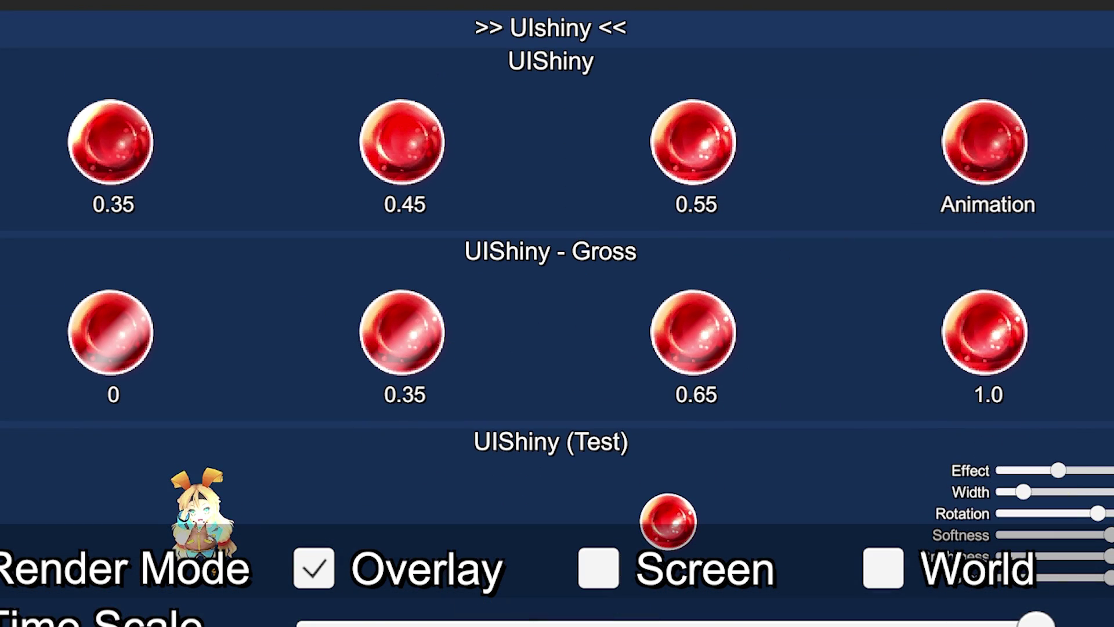
{"action": "scroll", "coordinate": [858, 182], "scroll_direction": "down", "scroll_amount": 5}
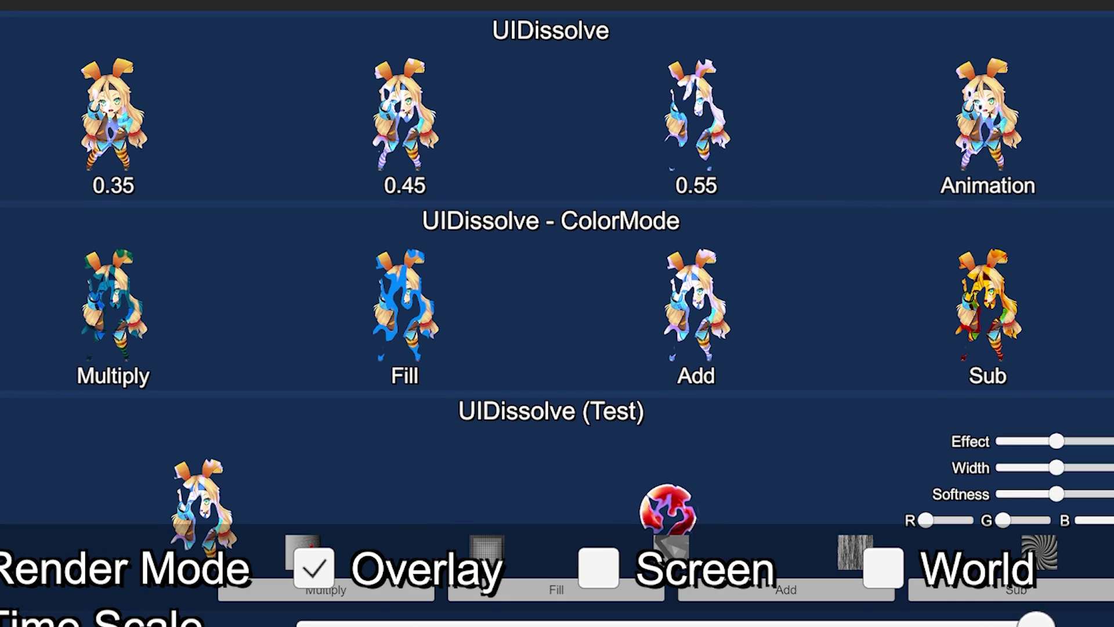
{"action": "scroll", "coordinate": [878, 219], "scroll_direction": "down", "scroll_amount": 5}
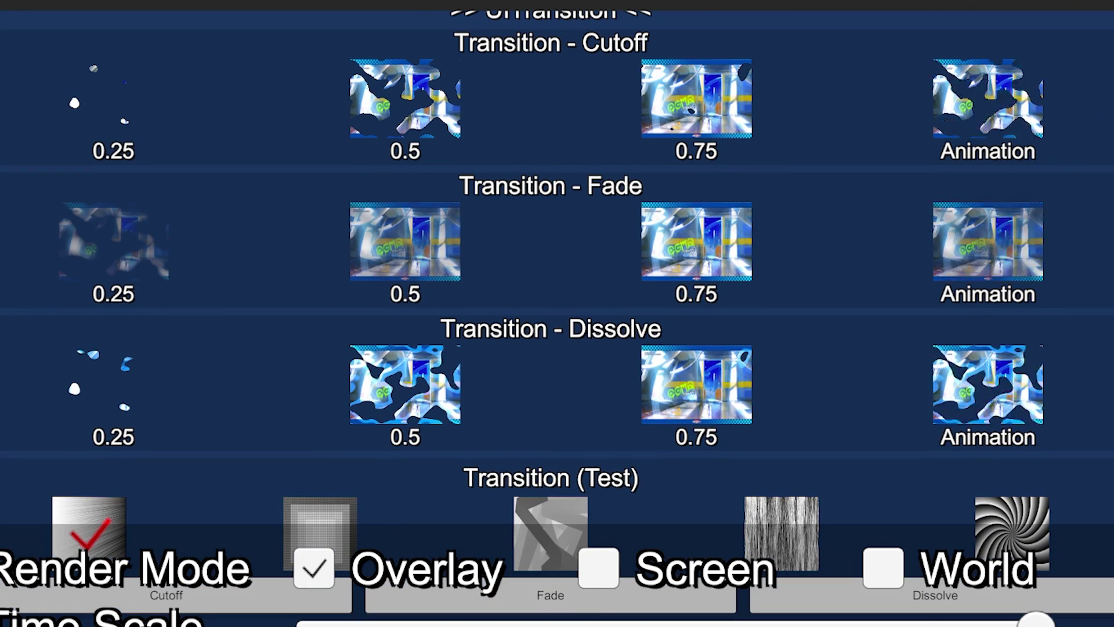
{"action": "scroll", "coordinate": [841, 237], "scroll_direction": "down", "scroll_amount": 5}
{"action": "scroll", "coordinate": [558, 313], "scroll_direction": "down", "scroll_amount": 3}
{"action": "scroll", "coordinate": [557, 314], "scroll_direction": "down", "scroll_amount": 2}
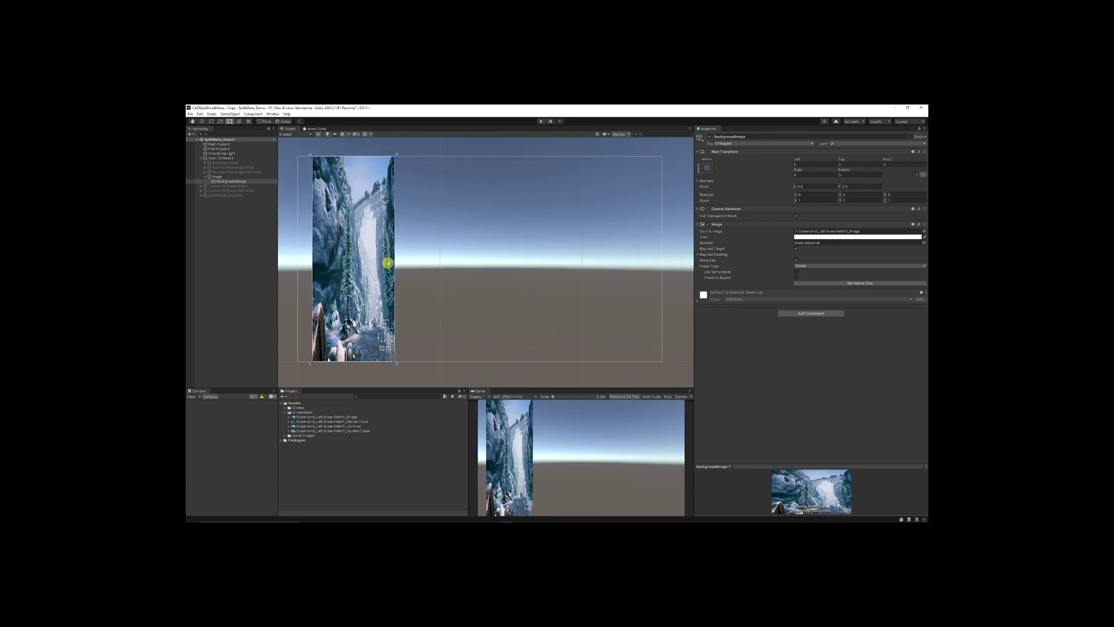
Start setting up BackgroundImage as a stretched image with the bridge screenshot.
{"action": "left_click", "coordinate": [797, 277]}
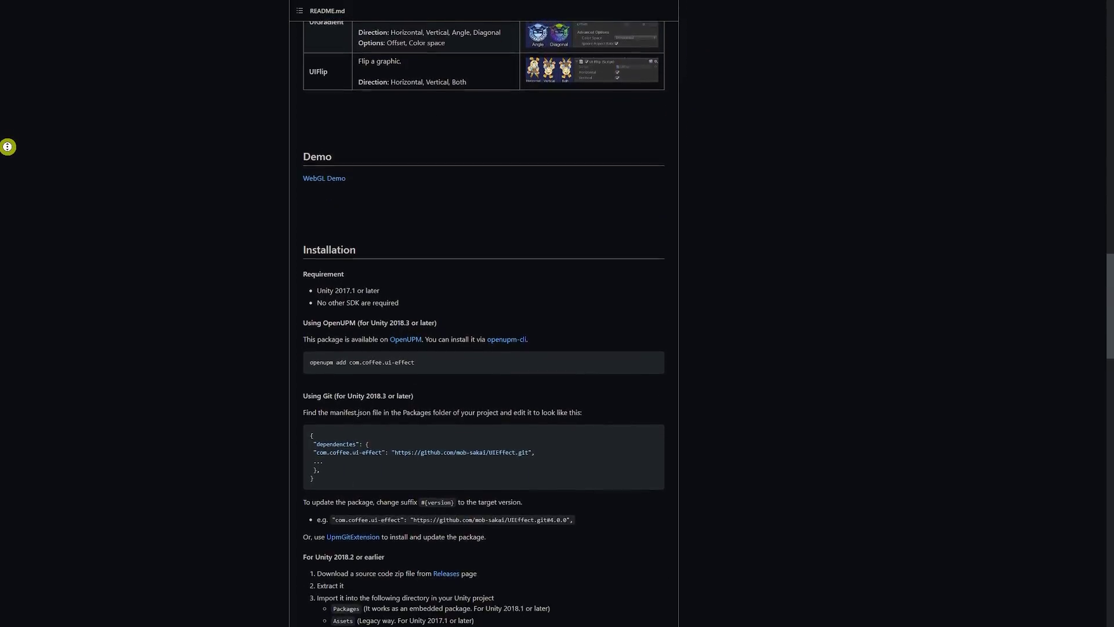
Read down the UIEffect README to the Installation section, then return to the top.
{"action": "scroll", "coordinate": [484, 313], "scroll_direction": "down", "scroll_amount": 6}
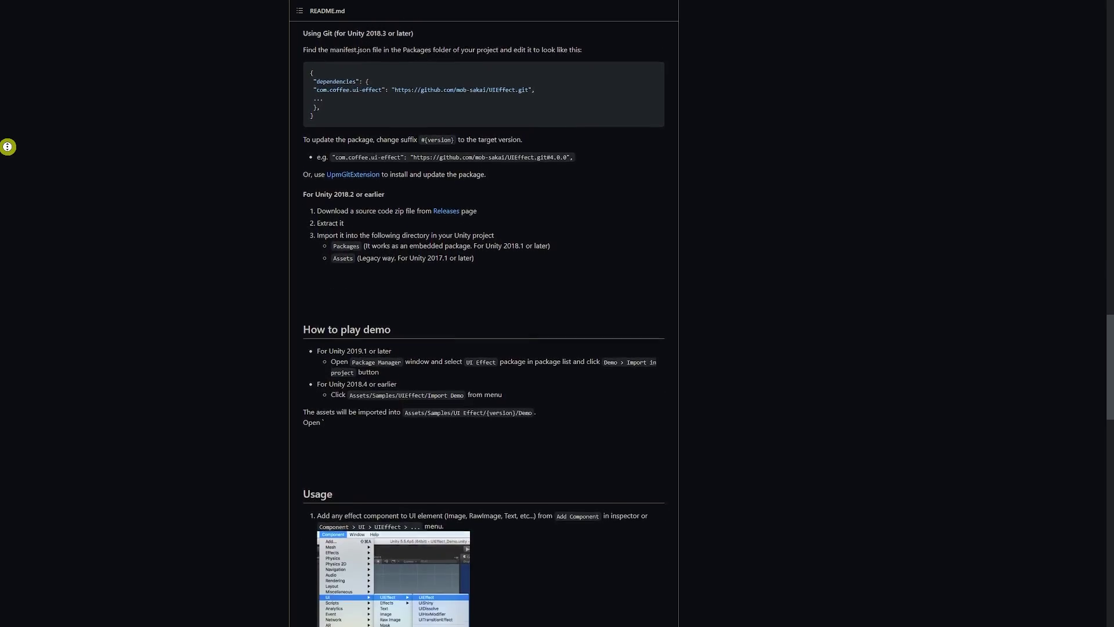
{"action": "scroll", "coordinate": [484, 314], "scroll_direction": "down", "scroll_amount": 6}
{"action": "scroll", "coordinate": [7, 146], "scroll_direction": "down", "scroll_amount": 4}
{"action": "key", "text": "Home"}
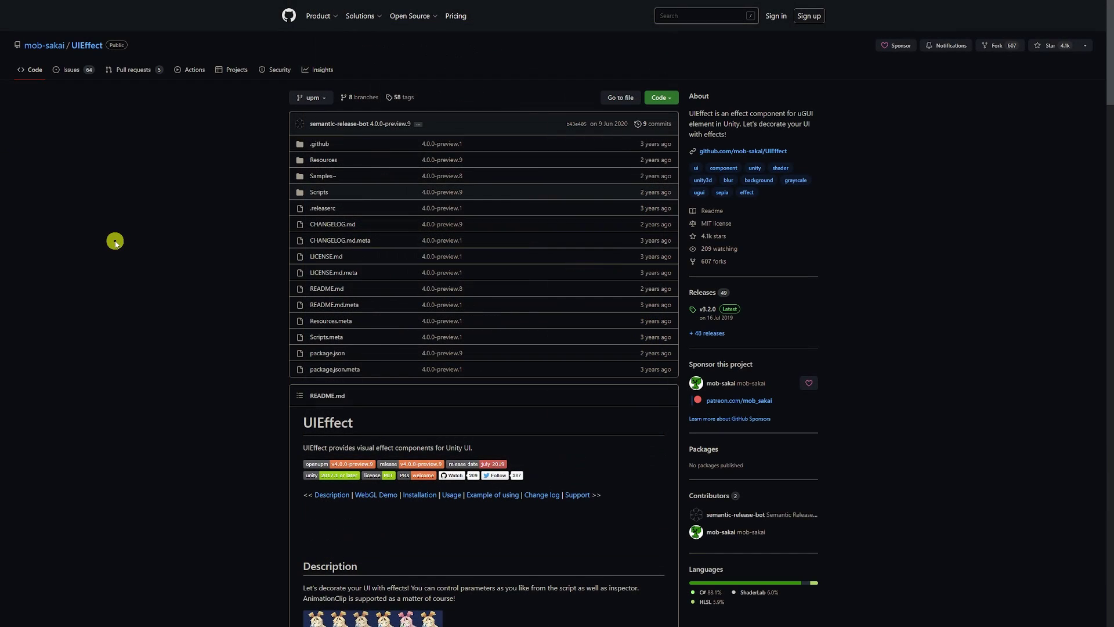
Copy the repository's HTTPS clone URL from the Code menu.
{"action": "left_click", "coordinate": [669, 99]}
{"action": "left_click", "coordinate": [662, 160]}
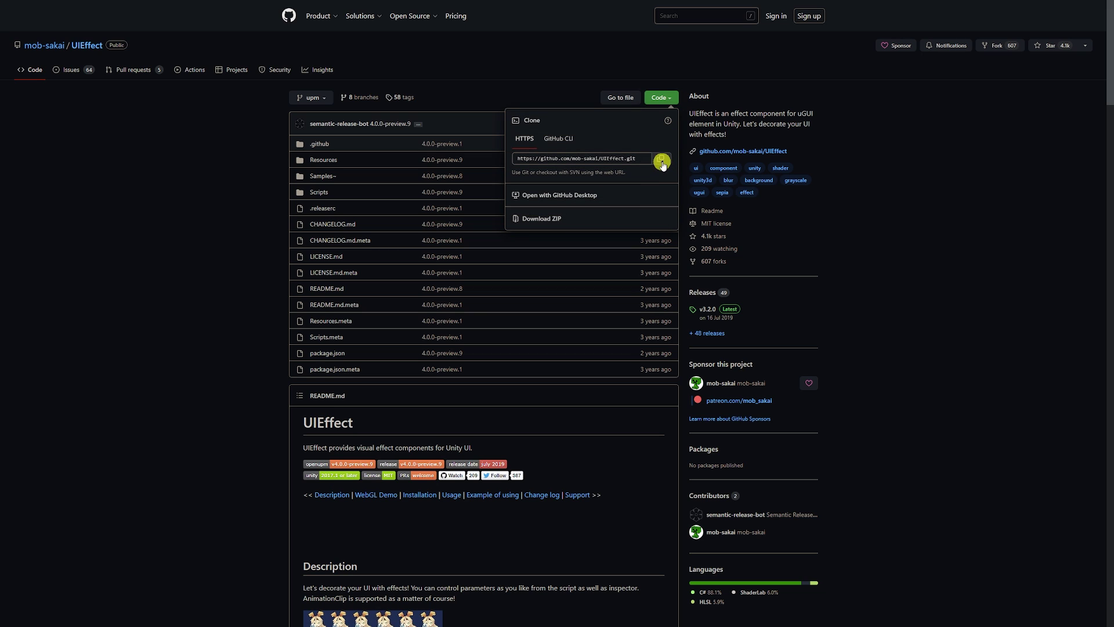
{"action": "left_click", "coordinate": [662, 161]}
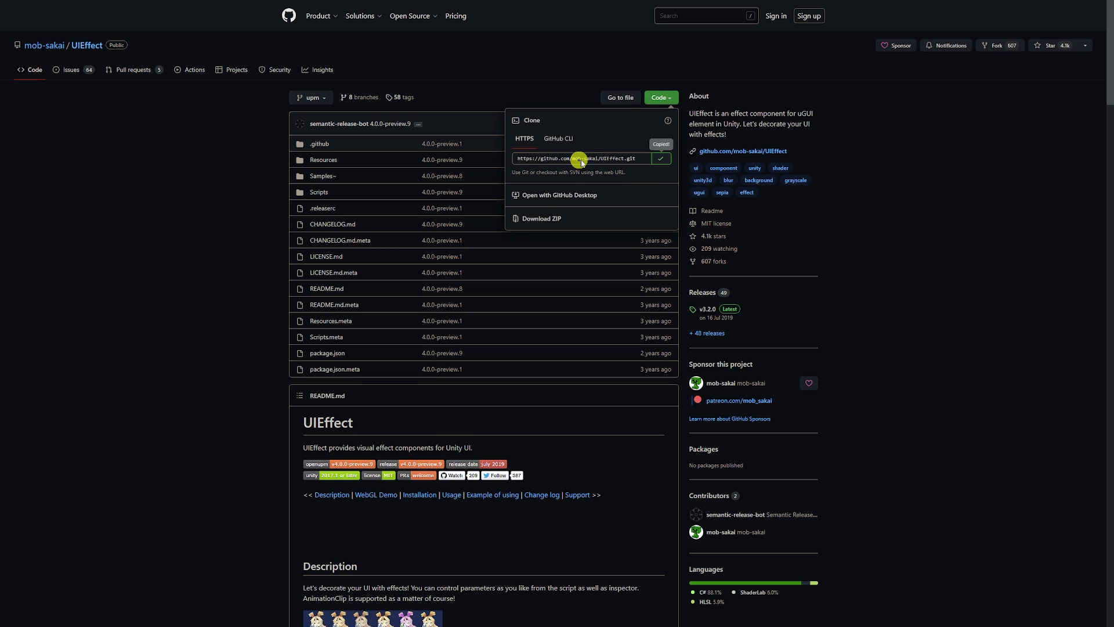
{"action": "left_click", "coordinate": [933, 144]}
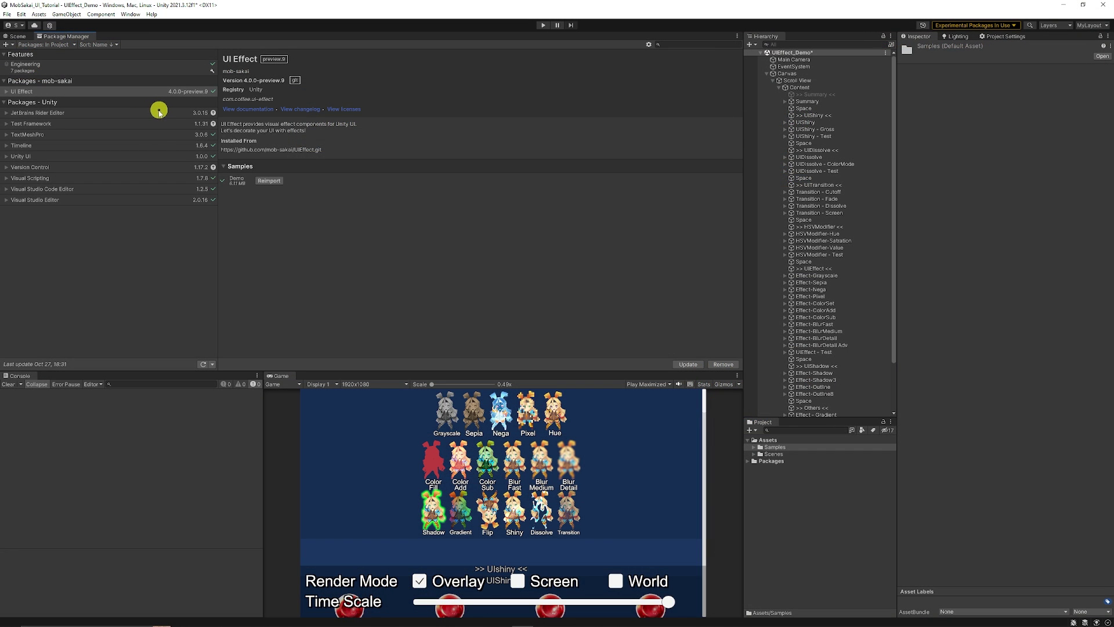
Choose Add package from git URL from the Package Manager's + menu.
{"action": "left_click", "coordinate": [12, 46]}
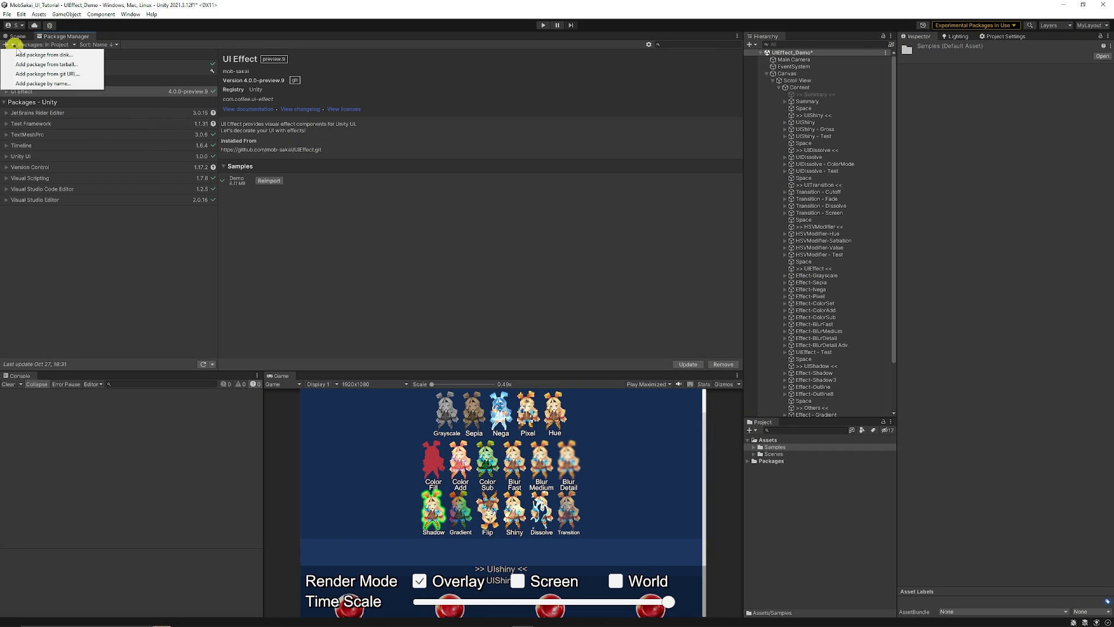
{"action": "left_click", "coordinate": [63, 74]}
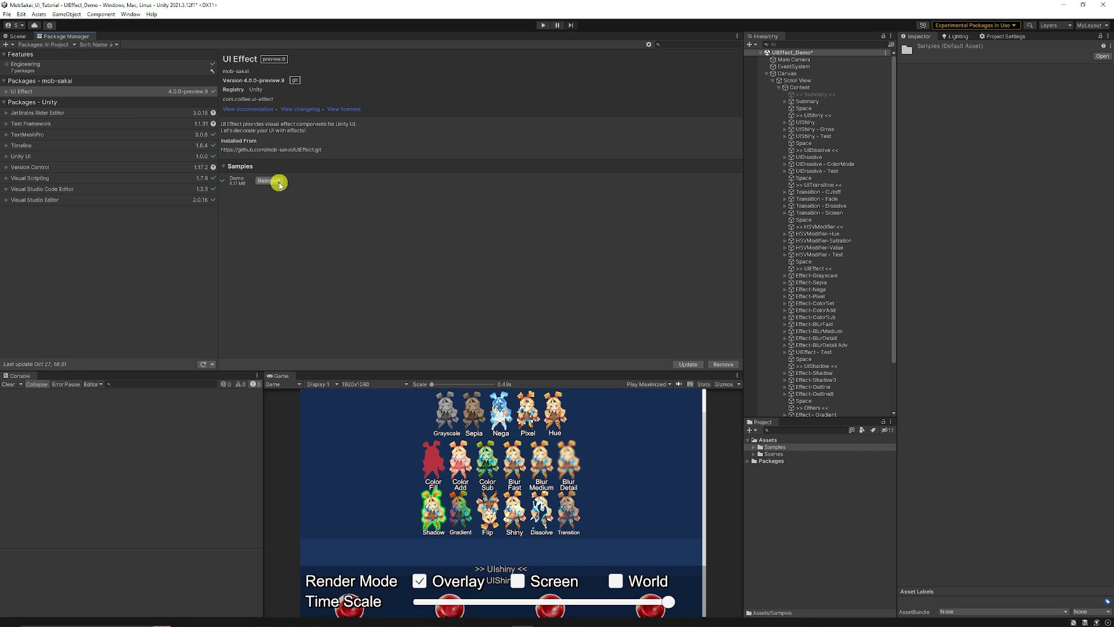
Open the UIEffect_Demo scene from Samples > UI Effect > 4.0.0-preview.9 > Demo.
{"action": "left_click", "coordinate": [15, 36]}
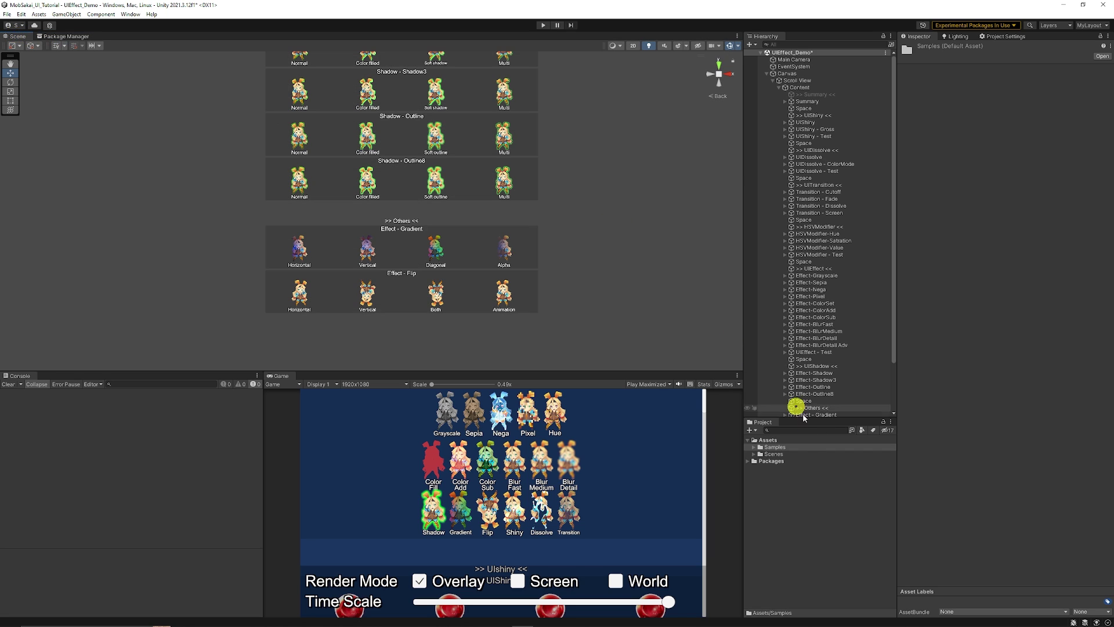
{"action": "left_click", "coordinate": [756, 455]}
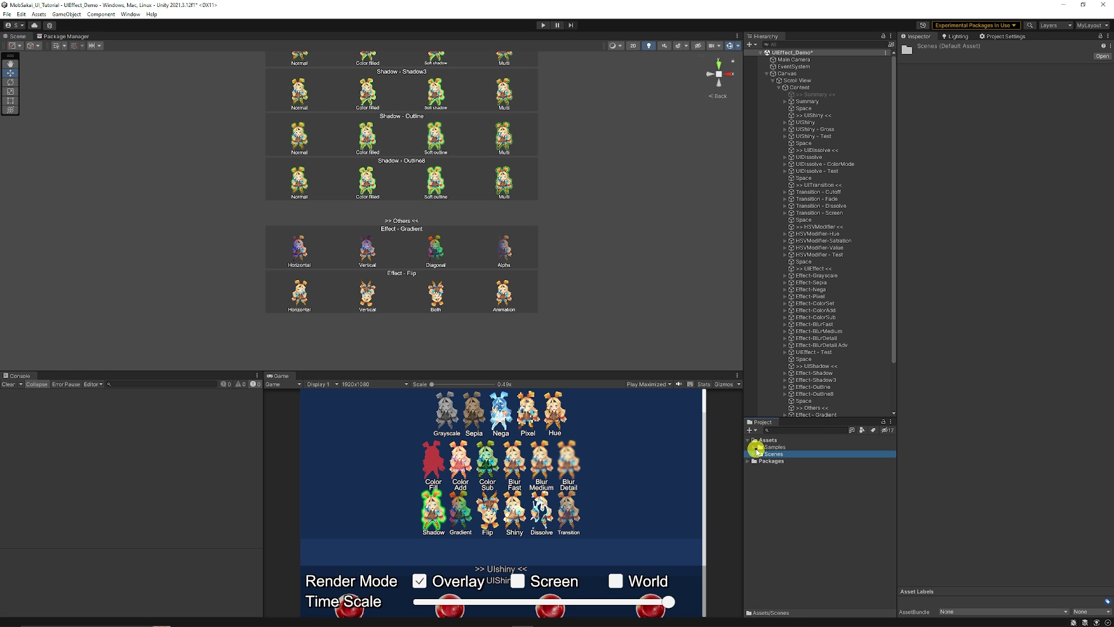
{"action": "double_click", "coordinate": [758, 448]}
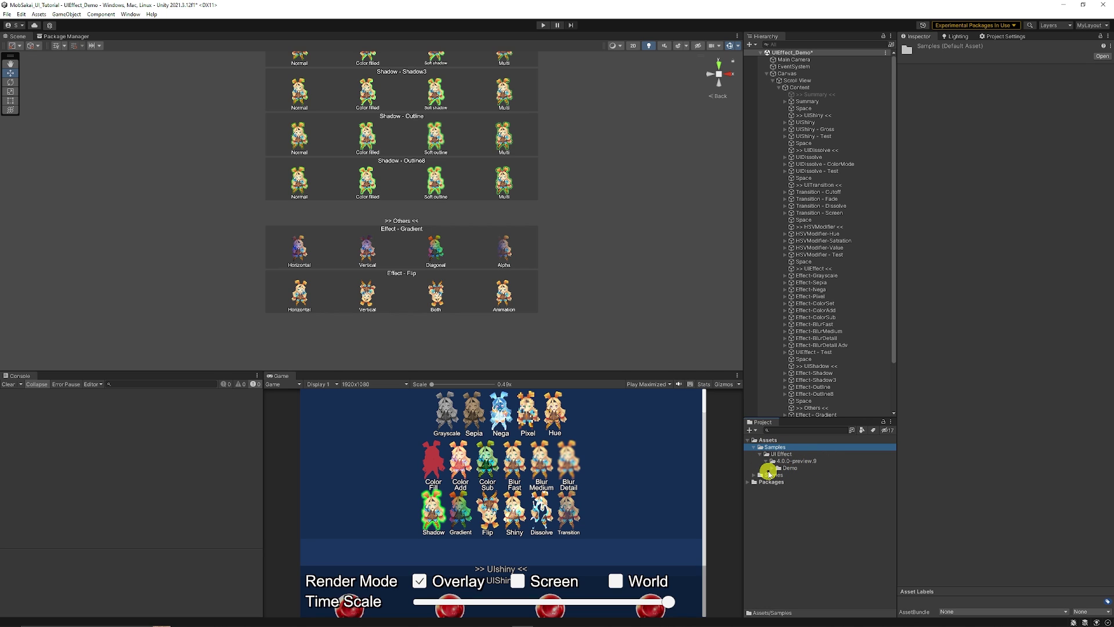
{"action": "left_click", "coordinate": [772, 469]}
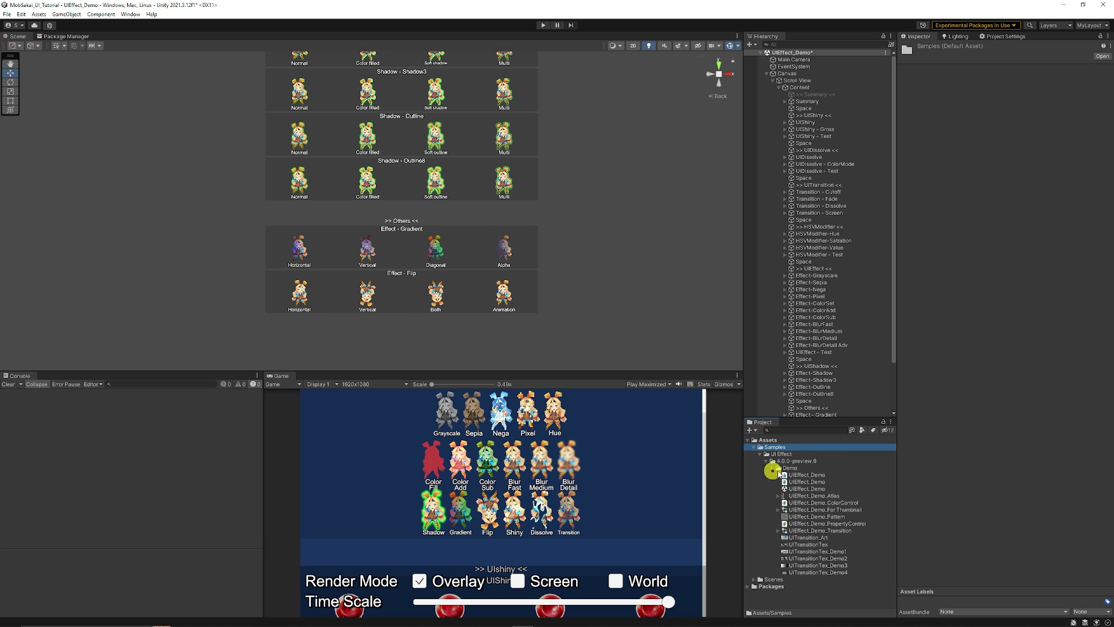
{"action": "left_click", "coordinate": [816, 489]}
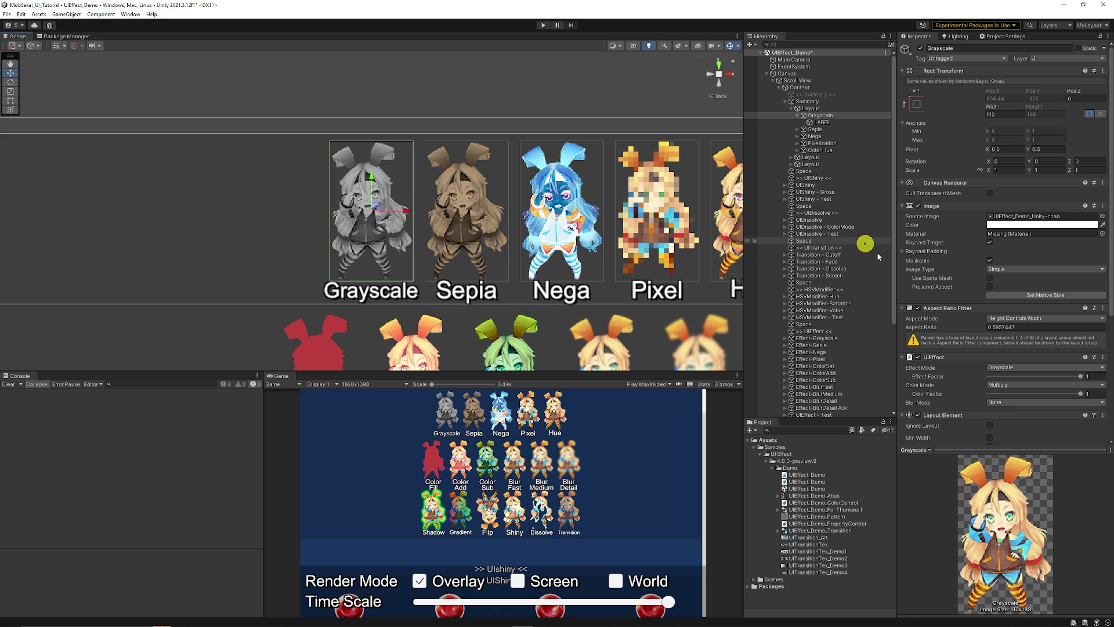
Add a UIEffect component to Grayscale via Component > UI > UIEffects > UIEffect.
{"action": "scroll", "coordinate": [1023, 299], "scroll_direction": "down", "scroll_amount": 3}
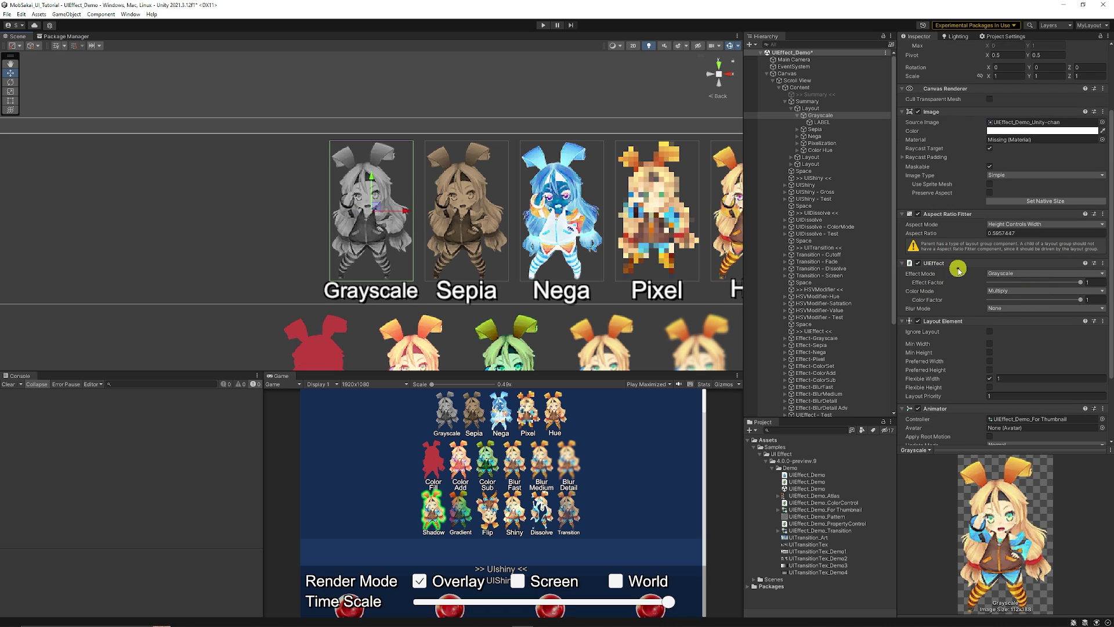
{"action": "left_click", "coordinate": [101, 14]}
{"action": "left_click", "coordinate": [134, 150]}
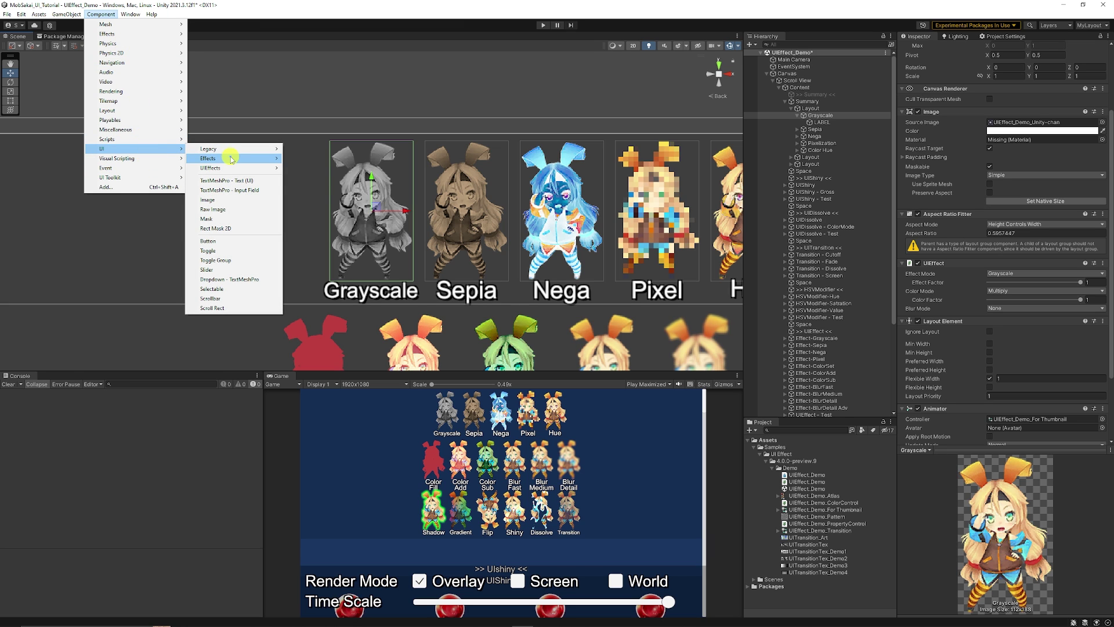
{"action": "mouse_move", "coordinate": [227, 167]}
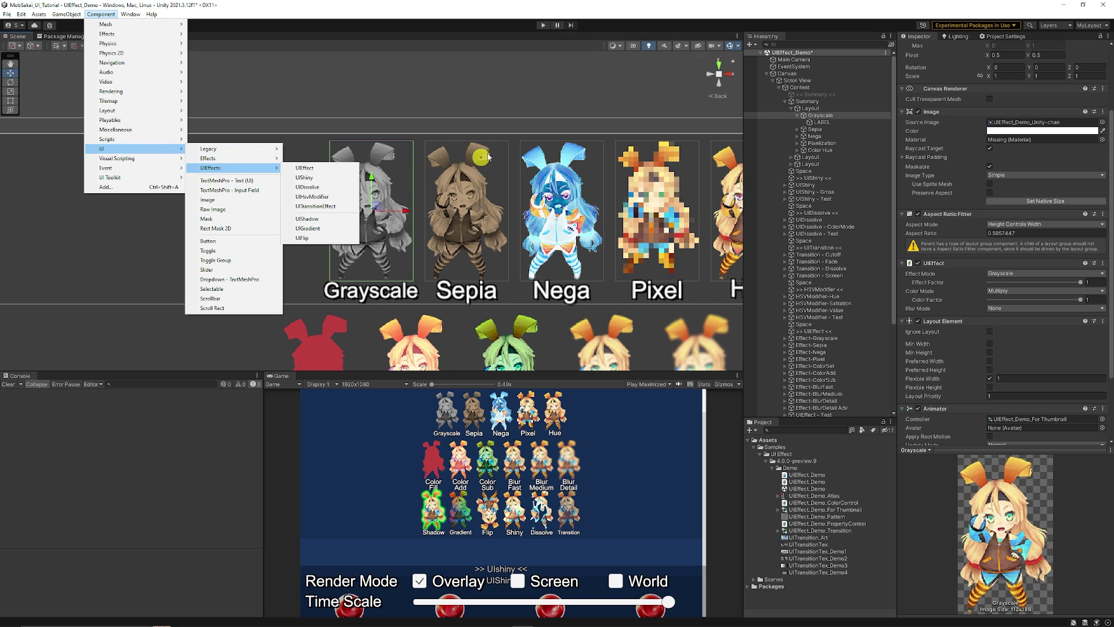
{"action": "left_click", "coordinate": [323, 173]}
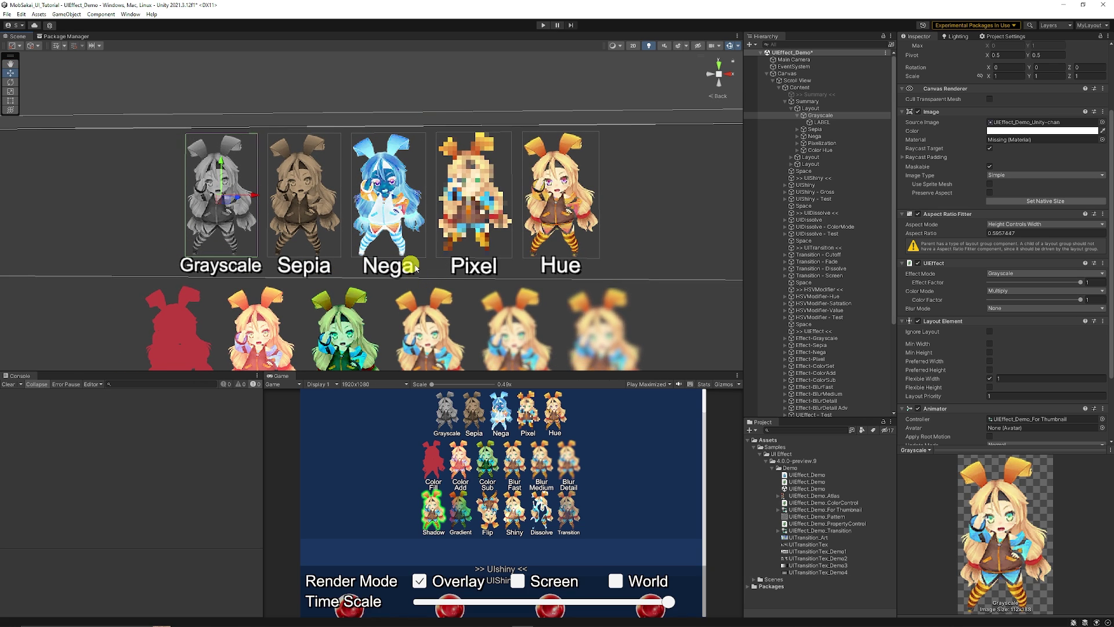
Set the UIEffect to Sepia with Subtract colour mode, adjust Color Factor, and use Fast Blur.
{"action": "left_click", "coordinate": [1022, 275]}
{"action": "left_click", "coordinate": [1024, 302]}
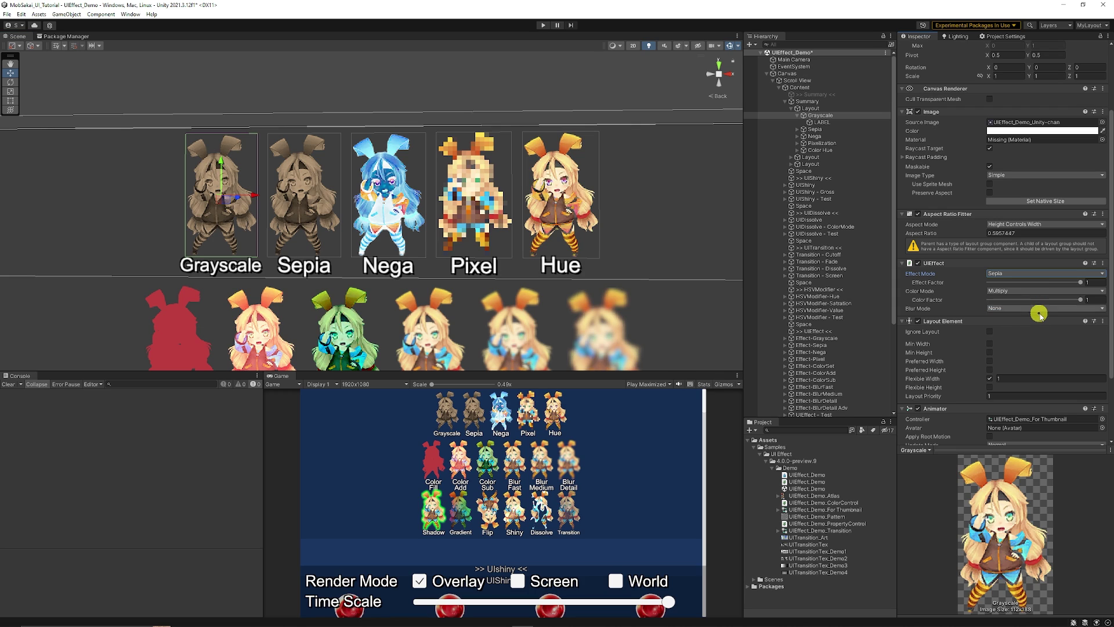
{"action": "left_click", "coordinate": [1005, 292]}
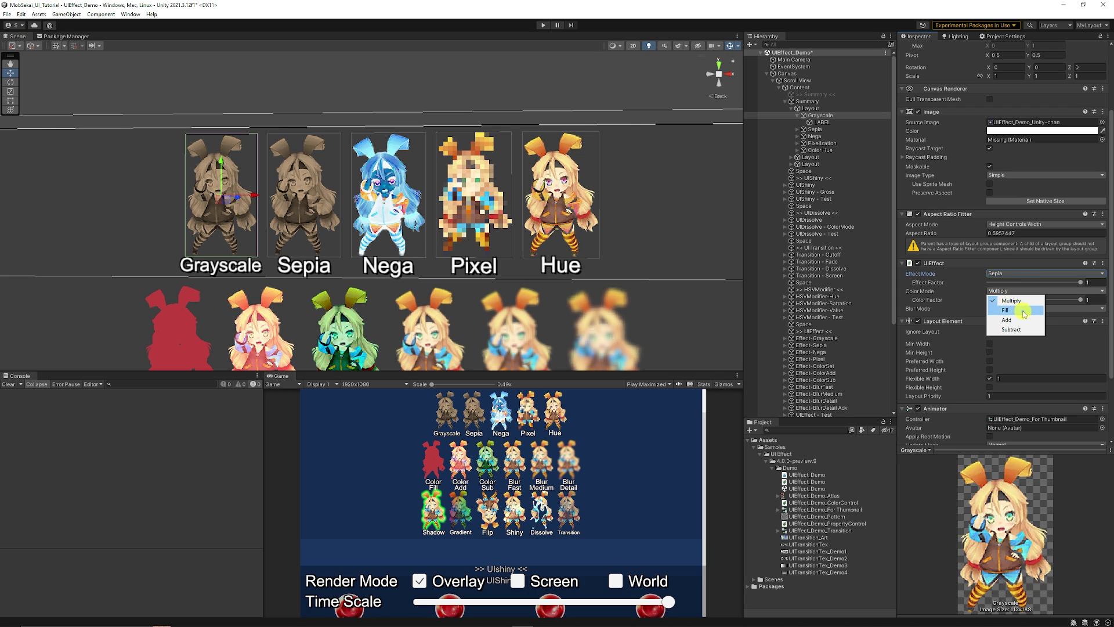
{"action": "left_click", "coordinate": [1015, 329]}
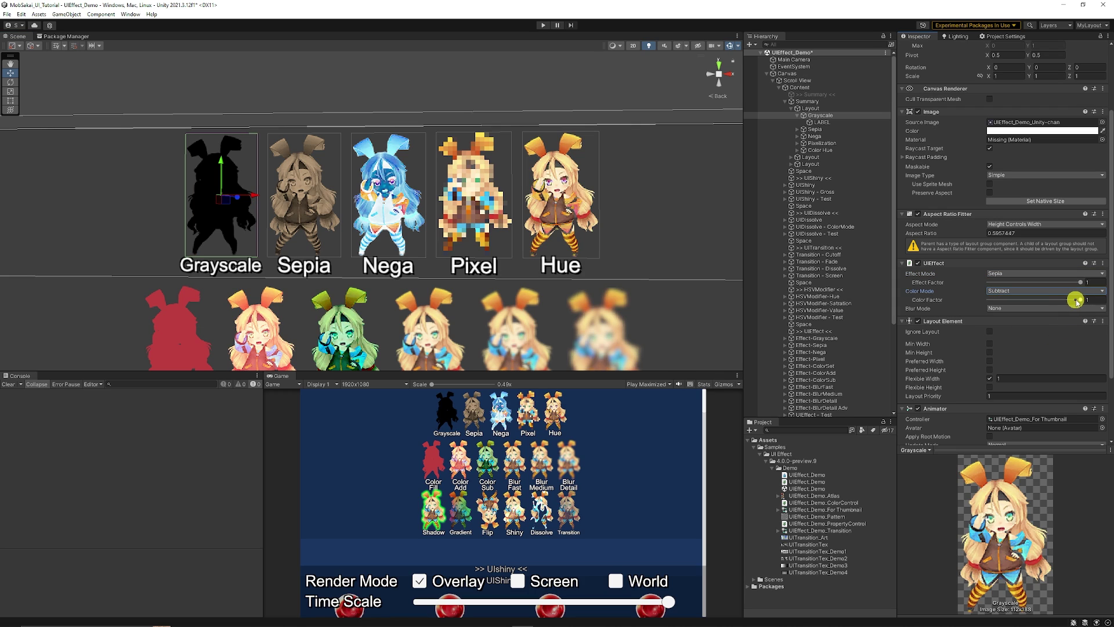
{"action": "left_click_drag", "start_coordinate": [1077, 300], "coordinate": [922, 301]}
{"action": "left_click", "coordinate": [1023, 310]}
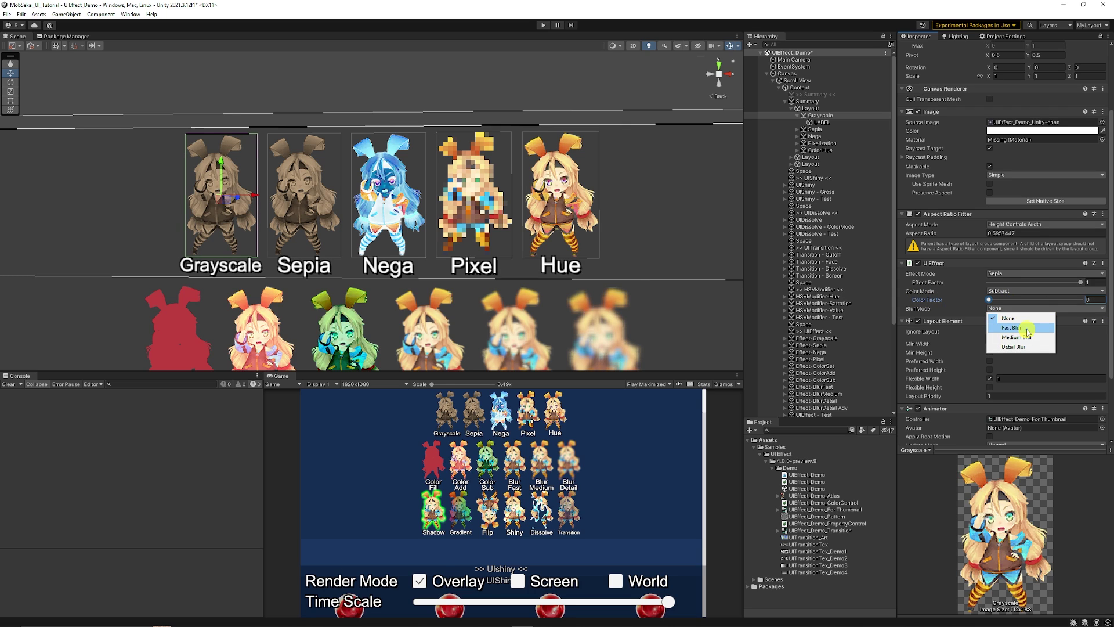
{"action": "left_click", "coordinate": [1023, 327]}
{"action": "left_click", "coordinate": [989, 318]}
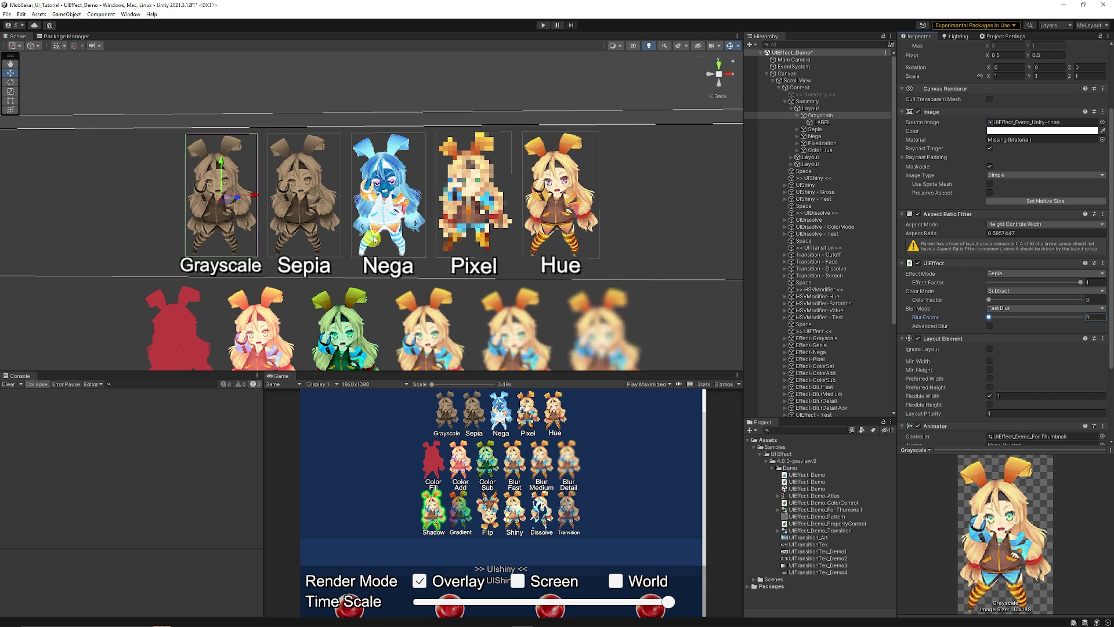
{"action": "scroll", "coordinate": [472, 254], "scroll_direction": "down", "scroll_amount": 3}
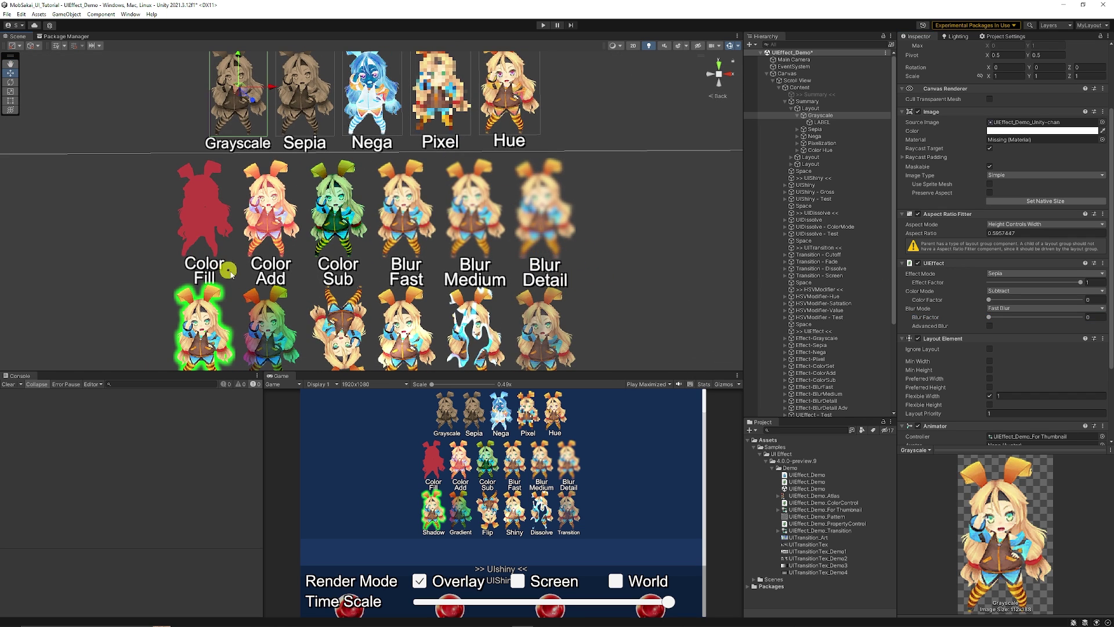
Raise the Dissolve character's UIDissolve Effect Factor slightly, then select the Shadow character.
{"action": "middle_click_drag", "start_coordinate": [294, 266], "coordinate": [288, 156]}
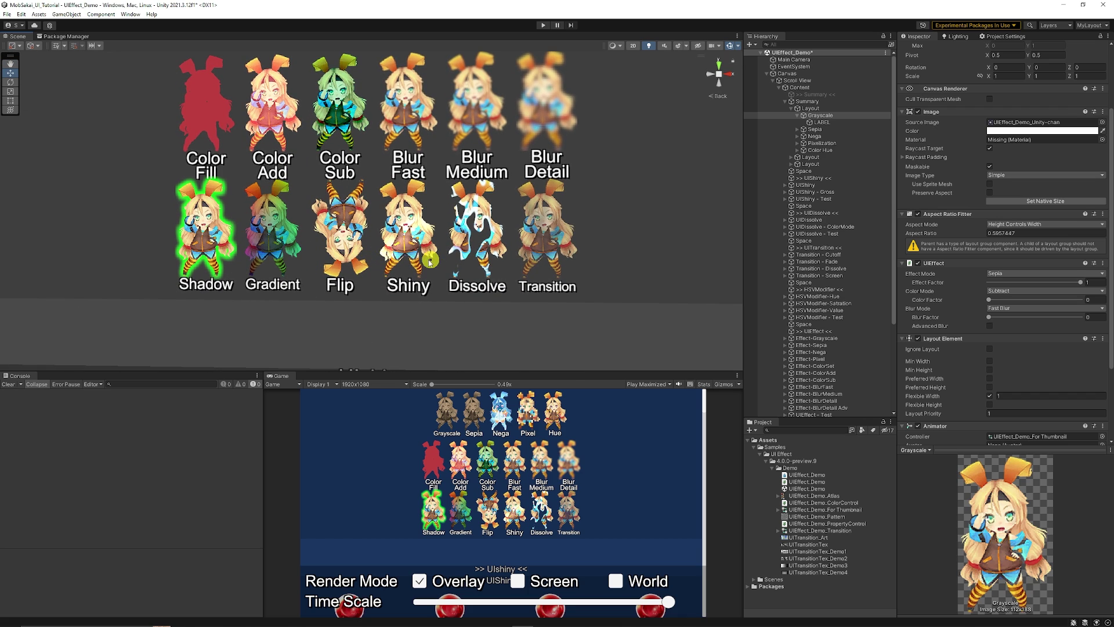
{"action": "left_click", "coordinate": [494, 245]}
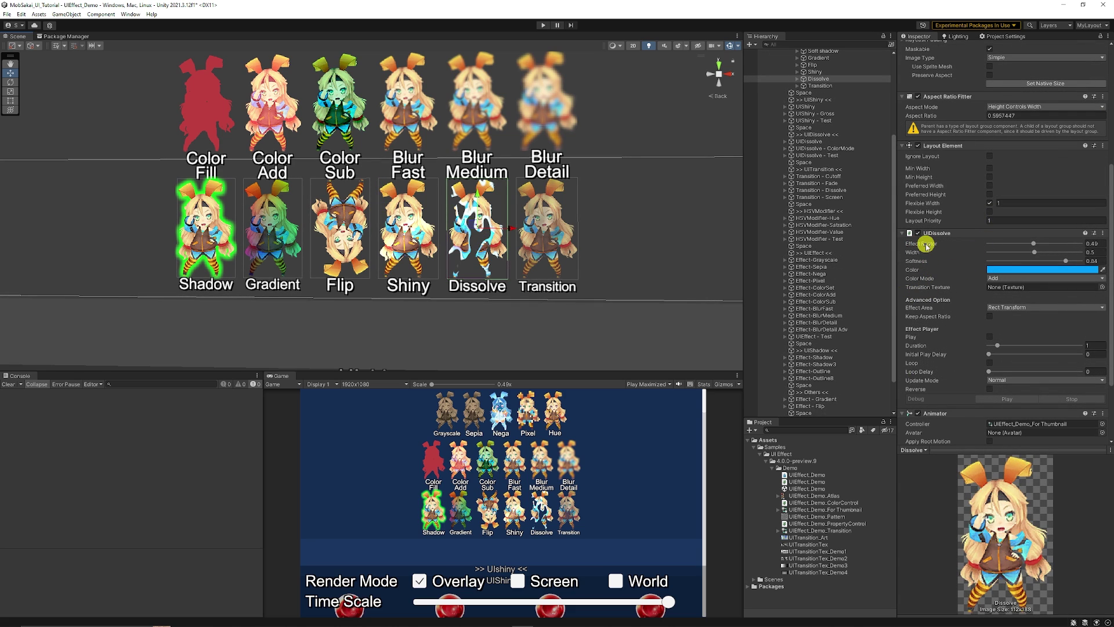
{"action": "mouse_move", "coordinate": [1033, 244]}
{"action": "left_mouse_down"}
{"action": "mouse_move", "coordinate": [1010, 252]}
{"action": "mouse_move", "coordinate": [1043, 257]}
{"action": "left_mouse_up"}
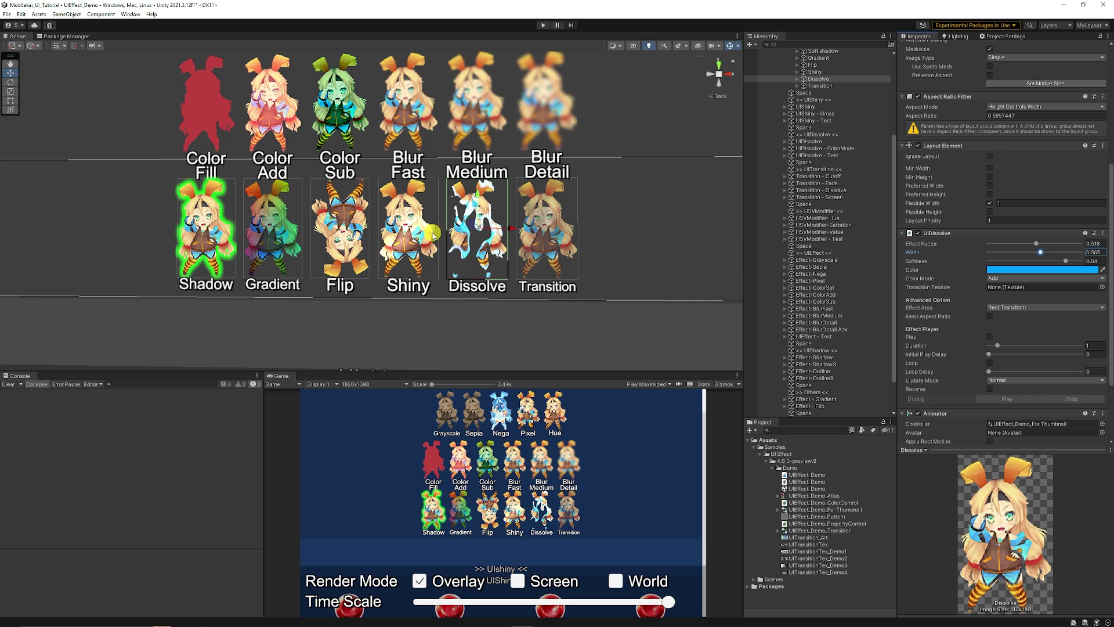
{"action": "left_click", "coordinate": [204, 235]}
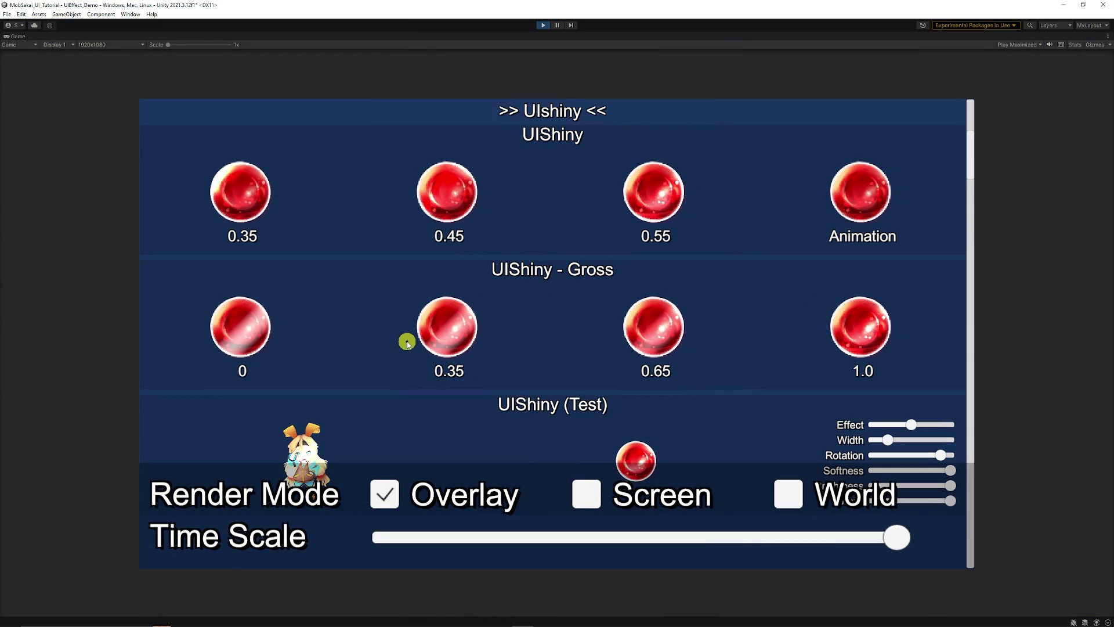
Try the UIShiny (Test) slider, then scroll through the UIDissolve, UITransition and Blur examples.
{"action": "mouse_move", "coordinate": [908, 418]}
{"action": "left_mouse_down"}
{"action": "mouse_move", "coordinate": [881, 423]}
{"action": "mouse_move", "coordinate": [928, 428]}
{"action": "mouse_move", "coordinate": [903, 430]}
{"action": "mouse_move", "coordinate": [913, 428]}
{"action": "left_mouse_up"}
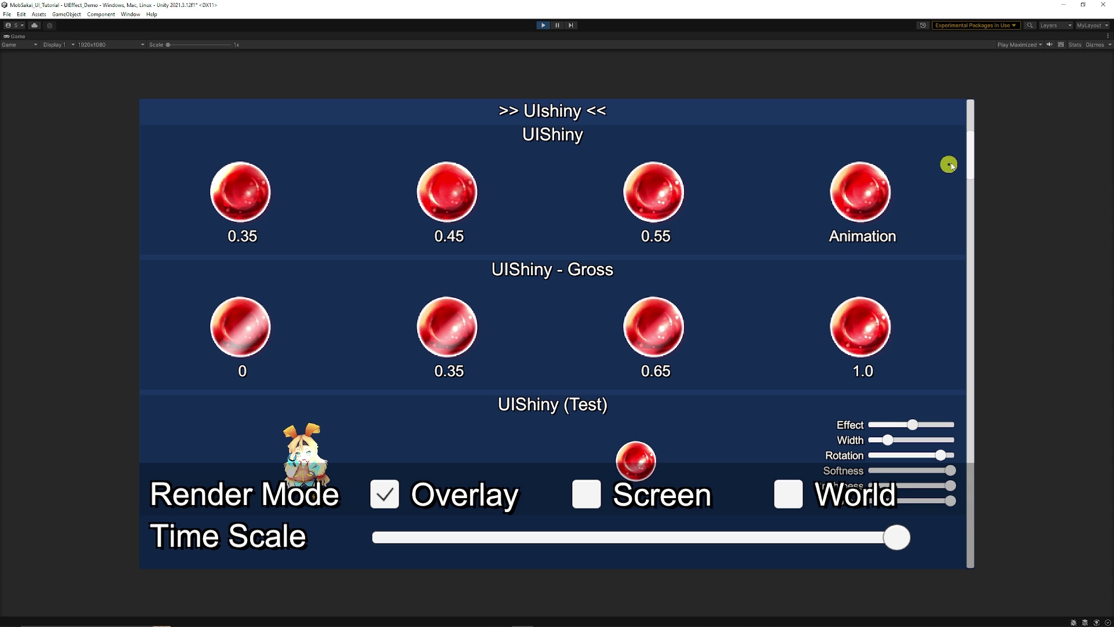
{"action": "left_click_drag", "start_coordinate": [973, 150], "coordinate": [965, 169]}
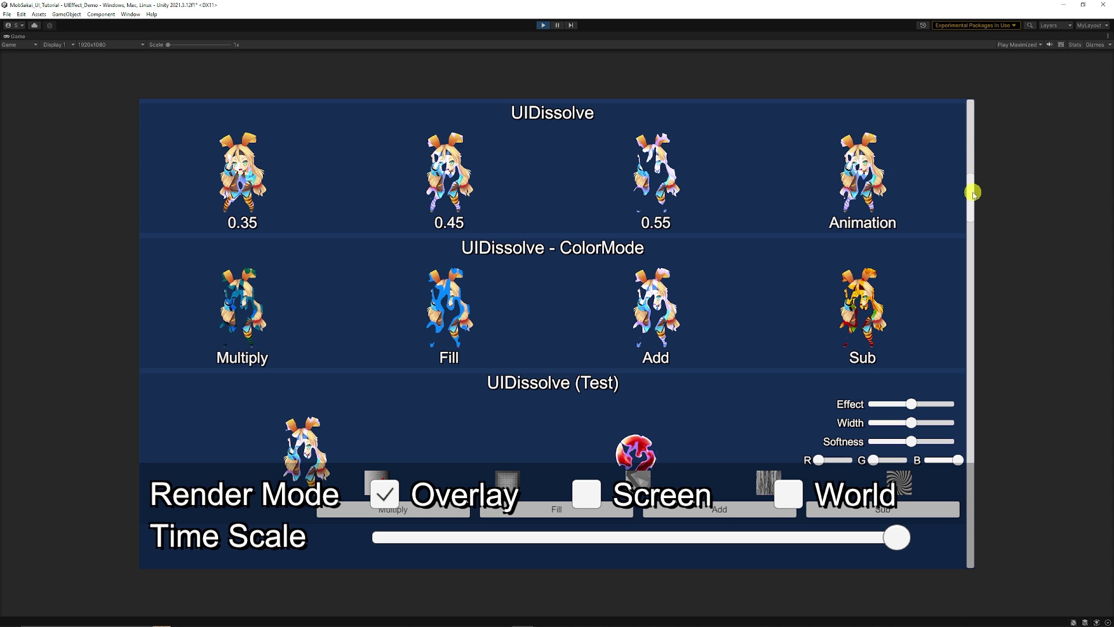
{"action": "left_click_drag", "start_coordinate": [973, 194], "coordinate": [967, 234]}
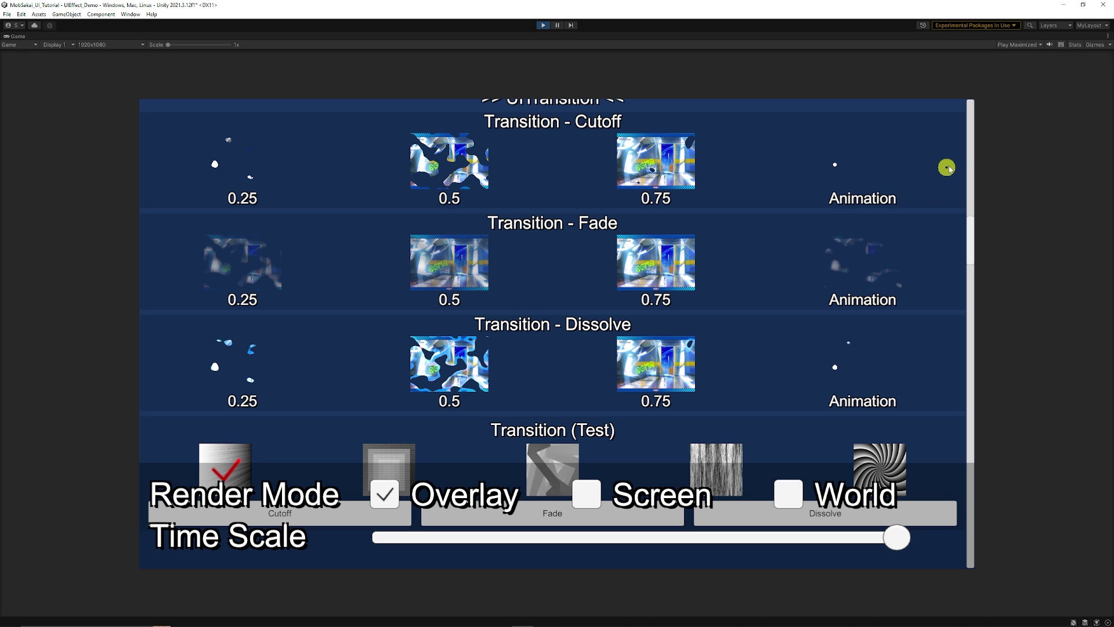
{"action": "left_click_drag", "start_coordinate": [968, 249], "coordinate": [960, 441]}
Stop Play mode and select Image 35% under UIDissolve > Layout.
{"action": "left_click", "coordinate": [544, 25]}
{"action": "left_click", "coordinate": [786, 240]}
{"action": "left_click", "coordinate": [808, 240]}
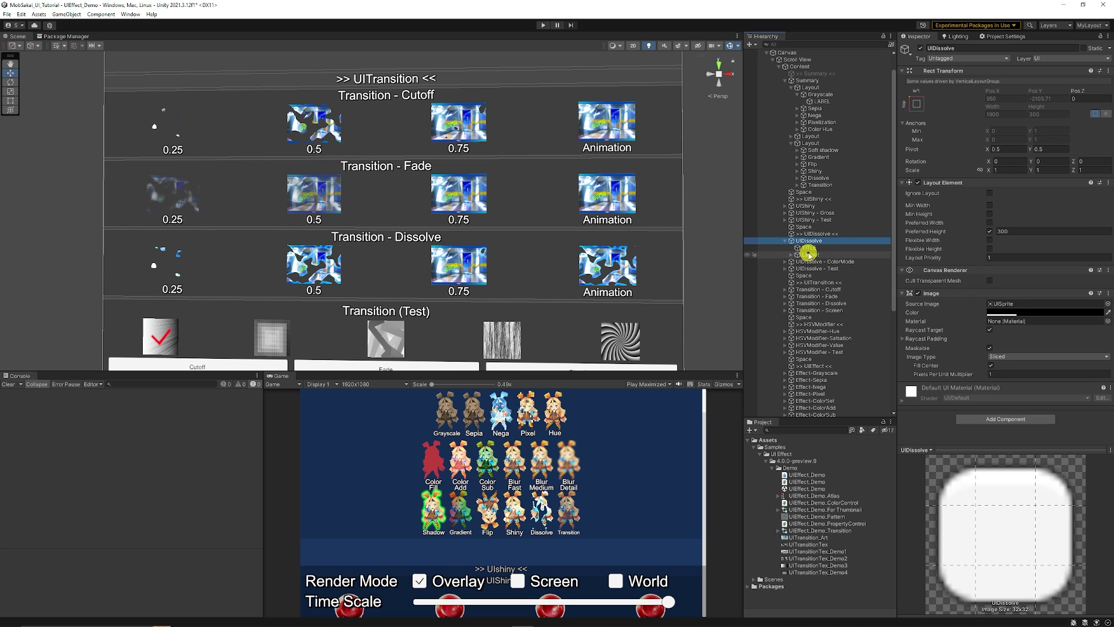
{"action": "left_click", "coordinate": [792, 254]}
{"action": "left_click", "coordinate": [815, 261]}
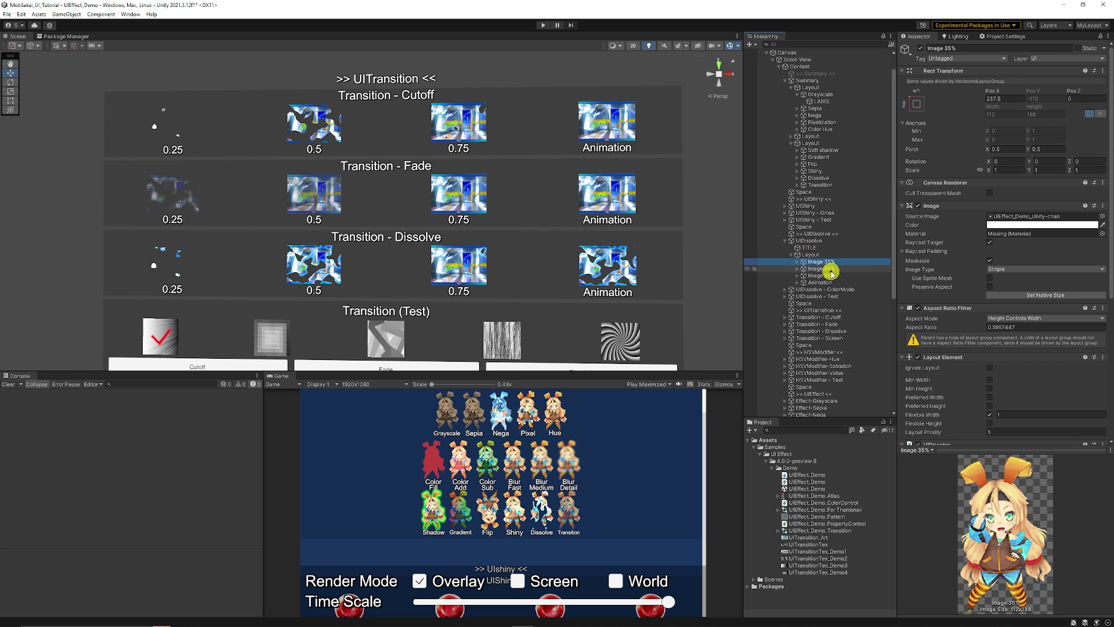
Inspect Transition - Cutoff's Image 25%, locating its Default-Transition texture and keeping Effect Mode Cutoff.
{"action": "scroll", "coordinate": [948, 277], "scroll_direction": "down", "scroll_amount": 5}
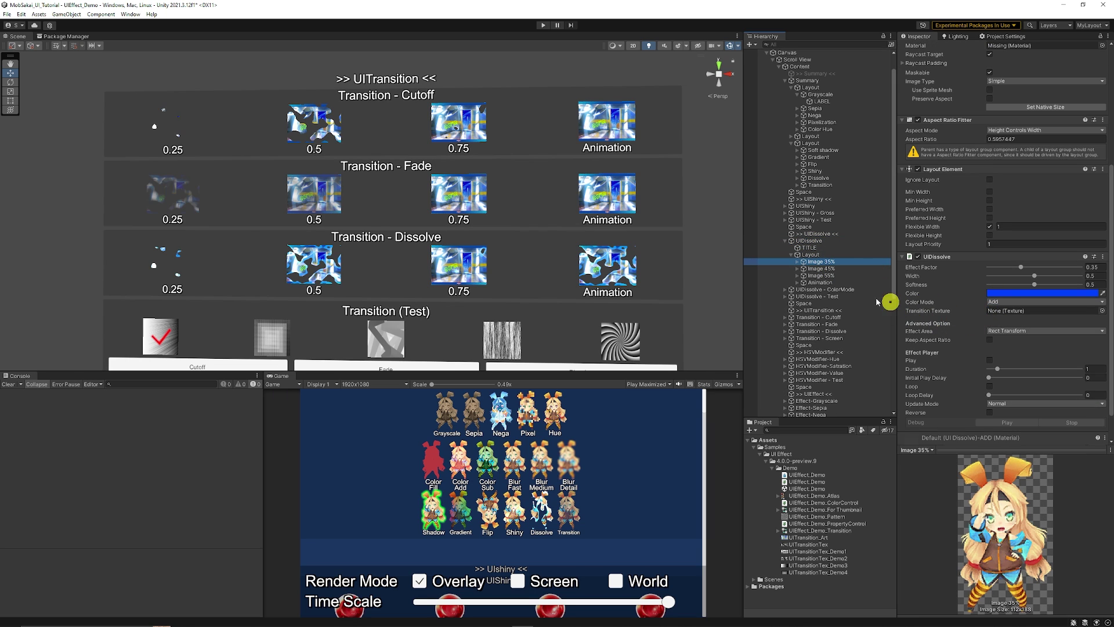
{"action": "left_click", "coordinate": [785, 317]}
{"action": "left_click", "coordinate": [827, 338]}
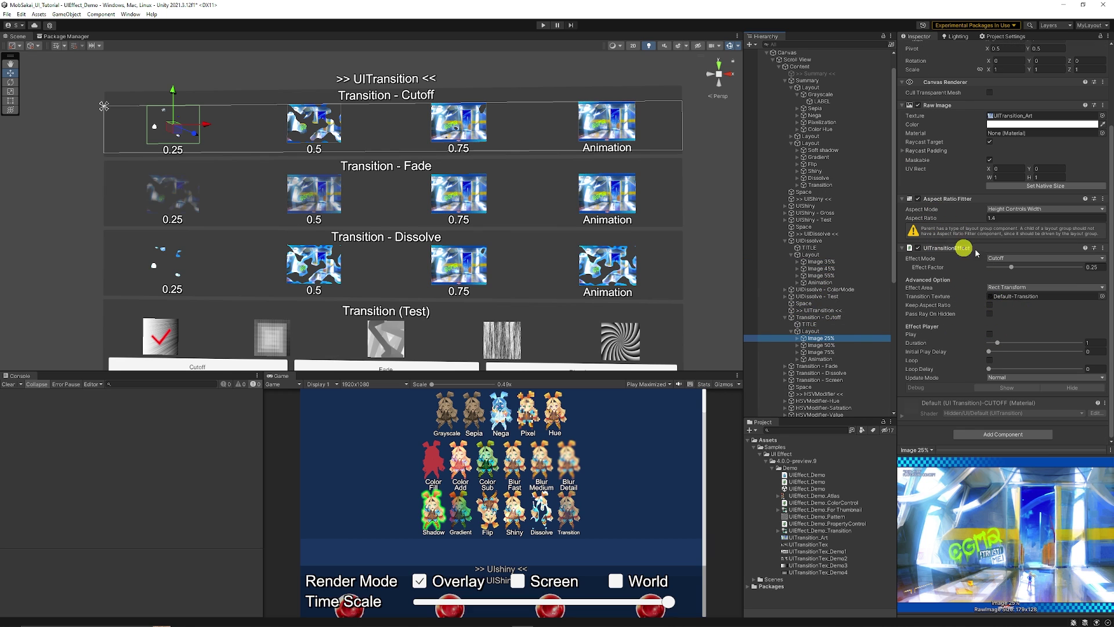
{"action": "double_click", "coordinate": [1024, 296]}
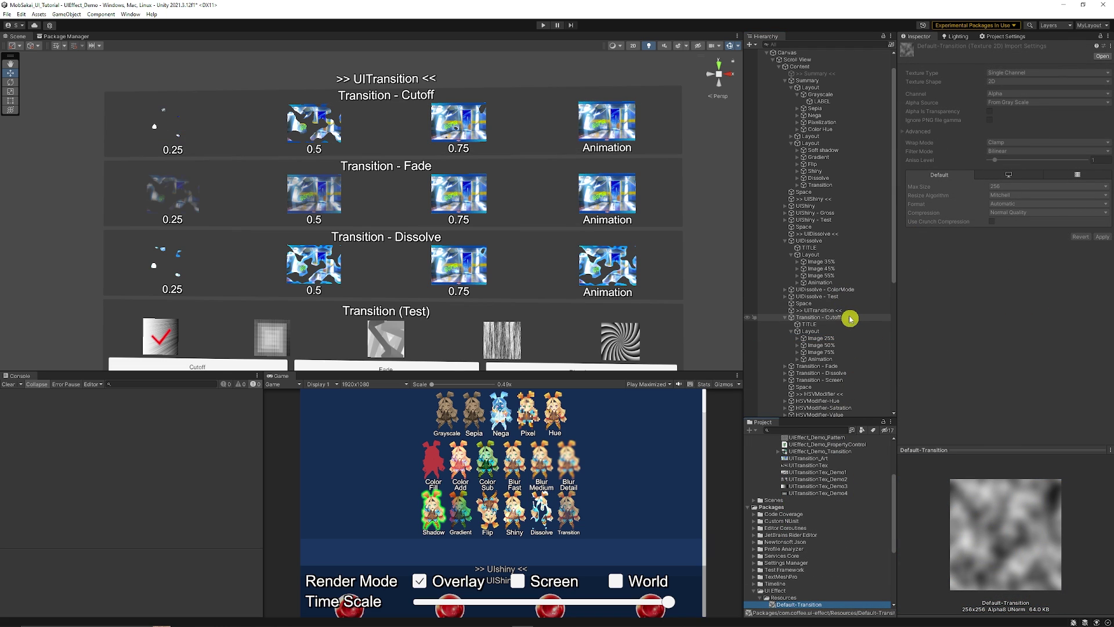
{"action": "left_click", "coordinate": [821, 337]}
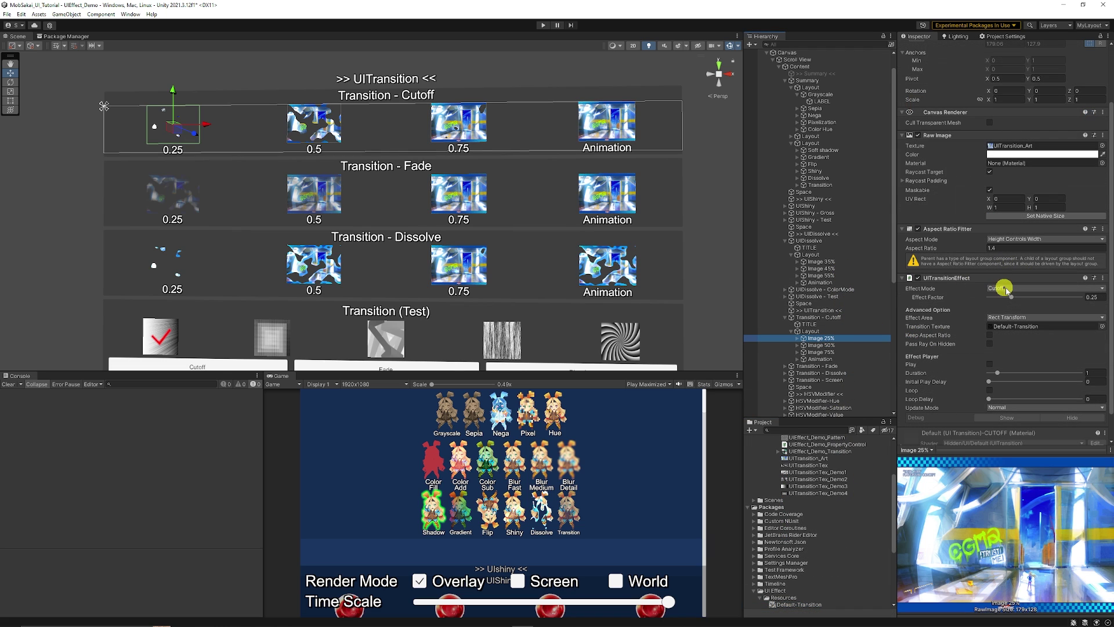
{"action": "left_click", "coordinate": [1008, 289]}
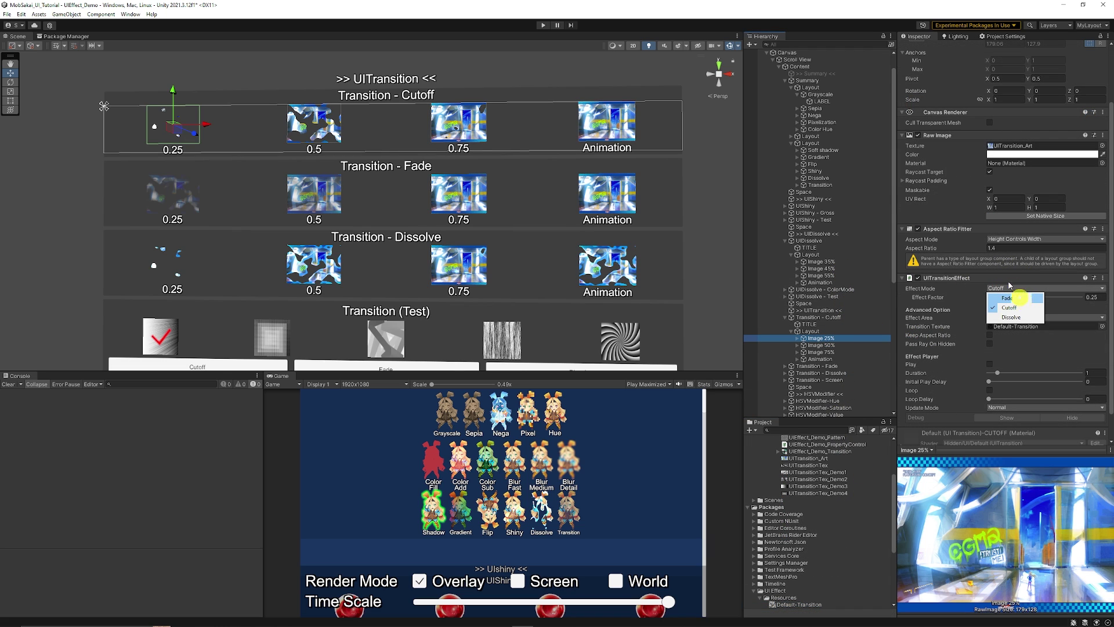
{"action": "left_click", "coordinate": [1009, 307]}
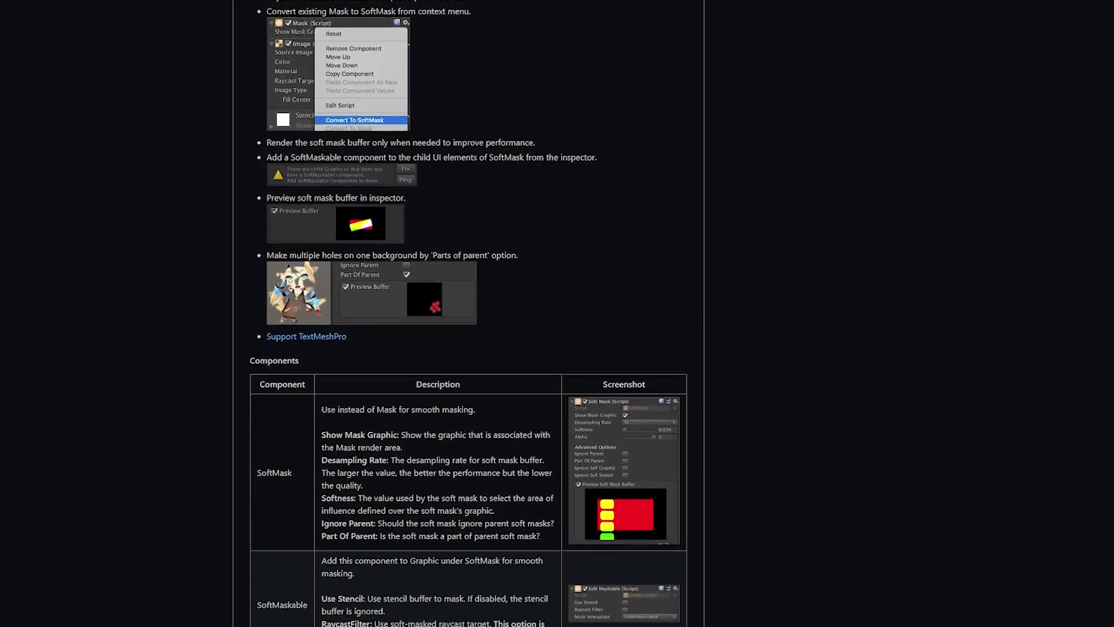
Copy the SoftMaskForUGUI HTTPS clone URL from the Code dropdown, then exit browser full screen.
{"action": "left_click", "coordinate": [669, 99]}
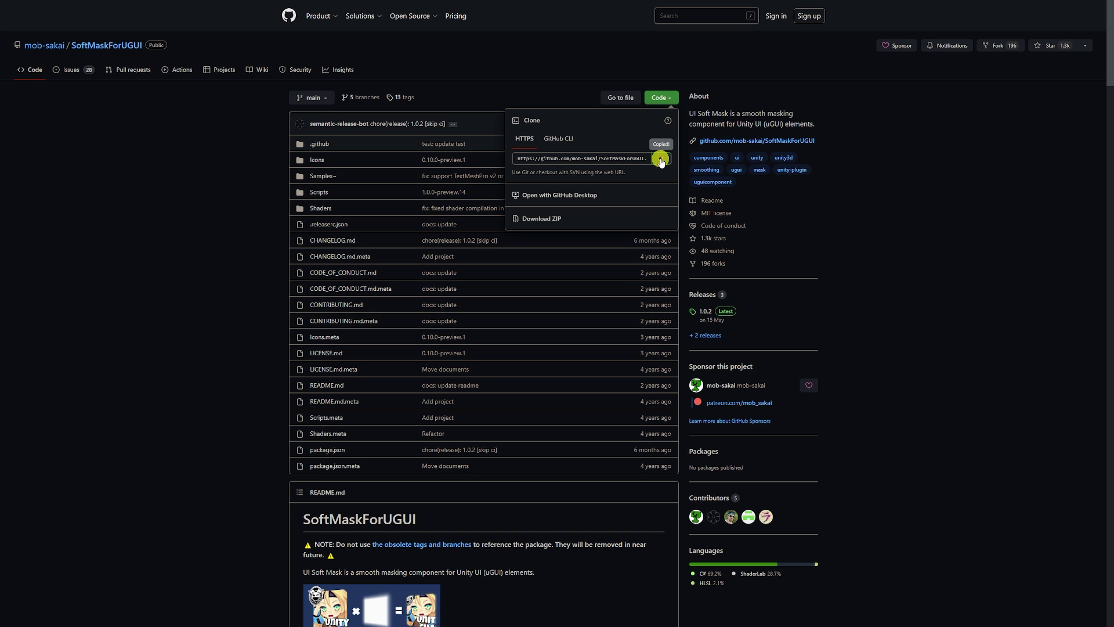
{"action": "left_click", "coordinate": [220, 202]}
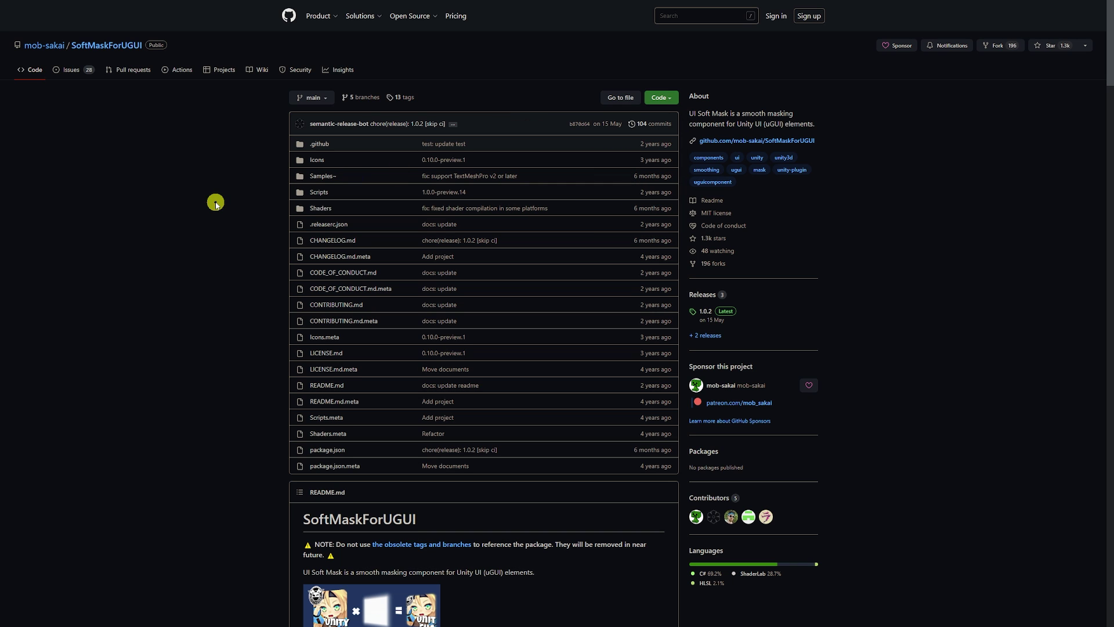
{"action": "key", "text": "F11"}
{"action": "key", "text": "F11"}
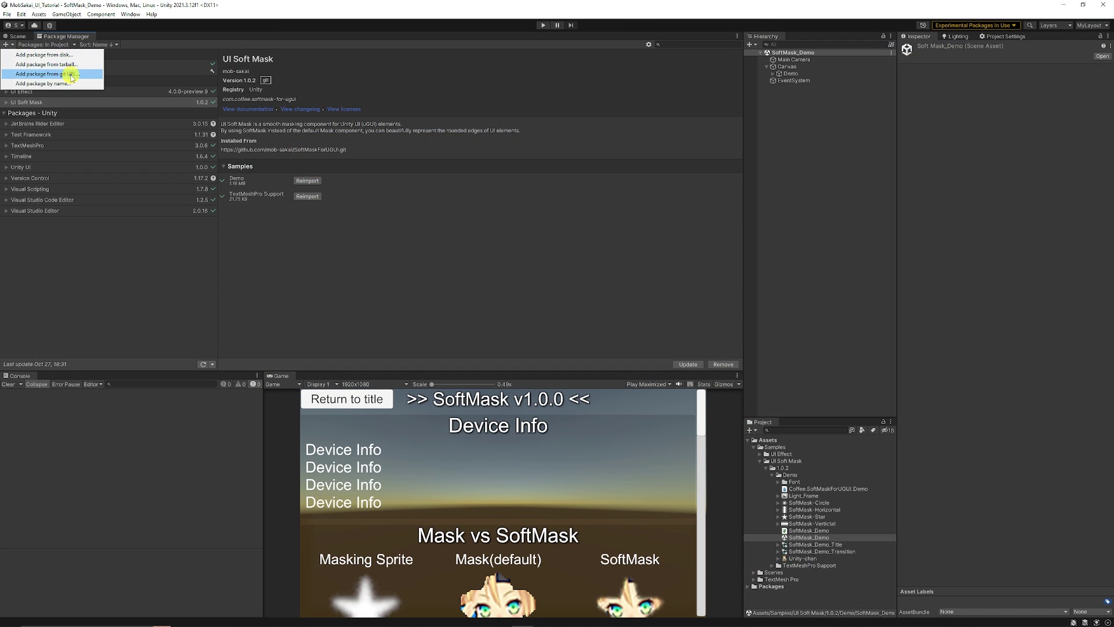
Install UI Soft Mask from the pasted SoftMaskForUGUI git URL and start its SoftMask demo.
{"action": "left_click", "coordinate": [71, 76]}
{"action": "type", "text": "https://github.com/mob-sakai/SoftMaskForUGUI.git"}
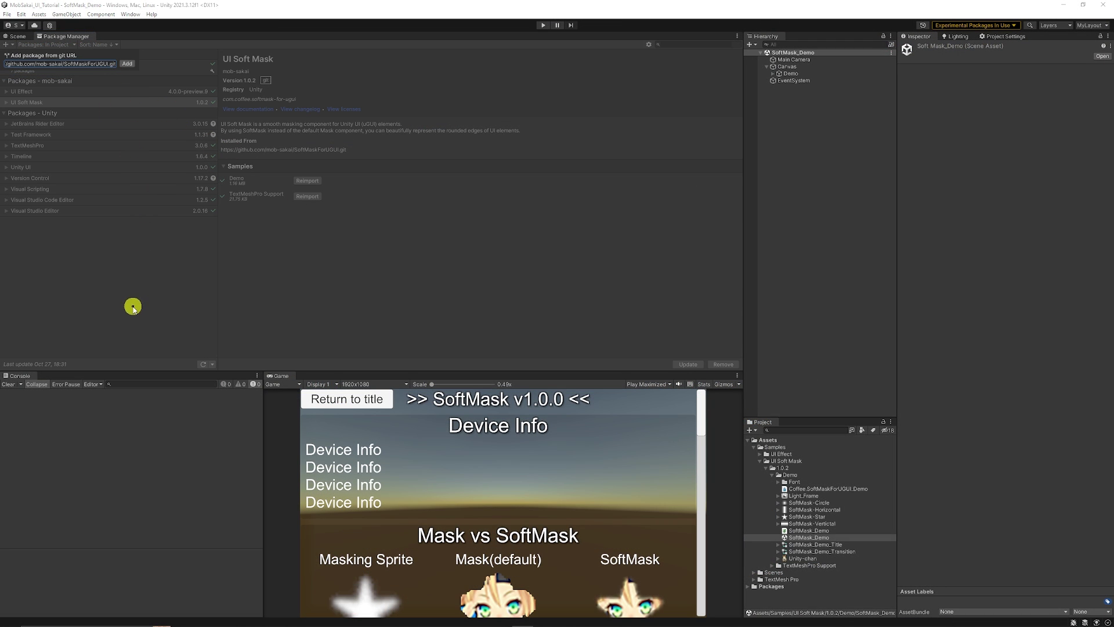
{"action": "left_click", "coordinate": [39, 103]}
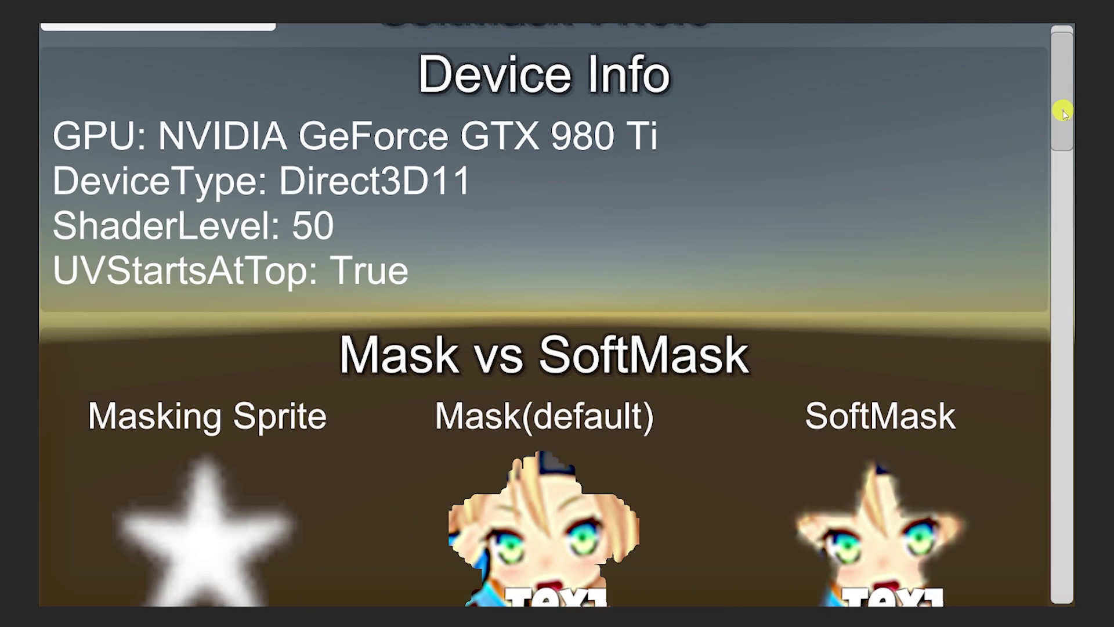
{"action": "left_click_drag", "start_coordinate": [1057, 112], "coordinate": [1052, 157]}
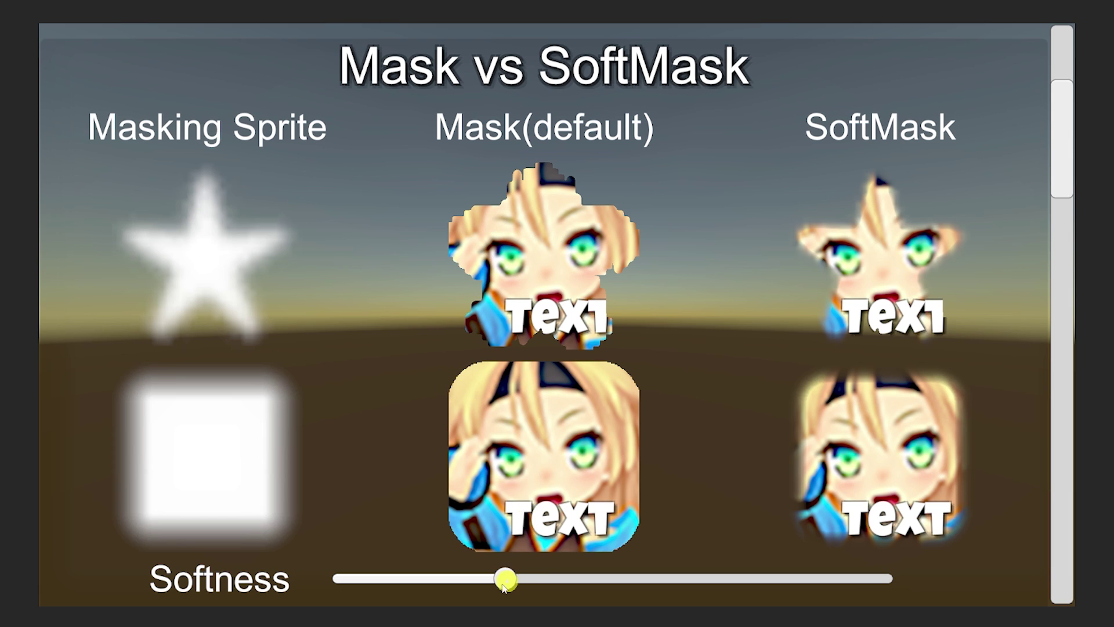
Sweep the Mask vs SoftMask softness slider and settle on a low softness.
{"action": "left_click_drag", "start_coordinate": [509, 585], "coordinate": [248, 572]}
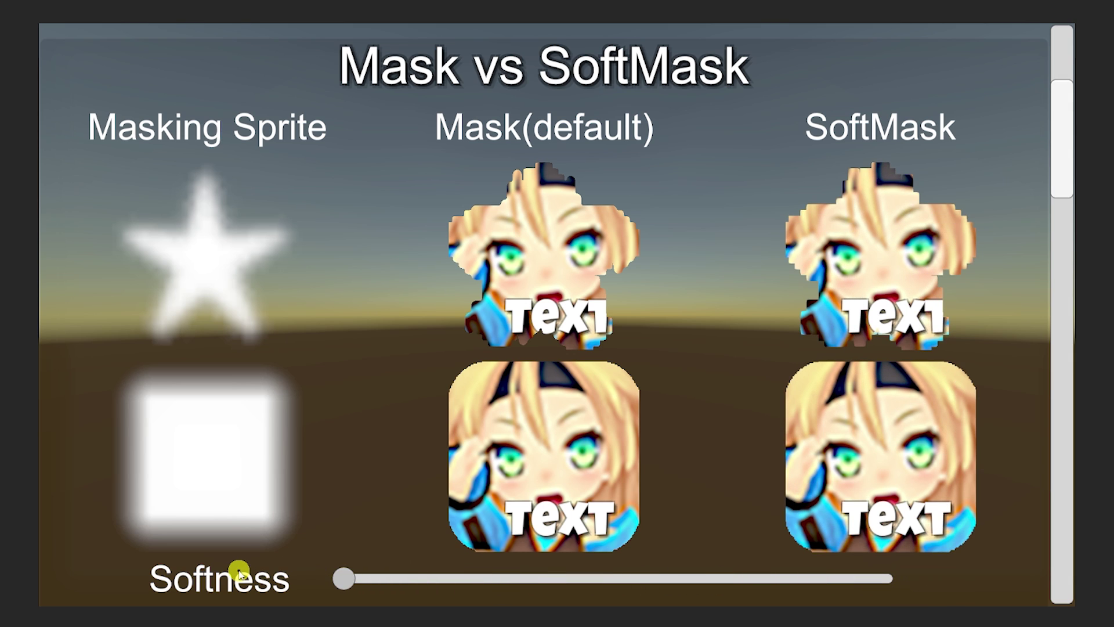
{"action": "left_click_drag", "start_coordinate": [323, 575], "coordinate": [401, 579]}
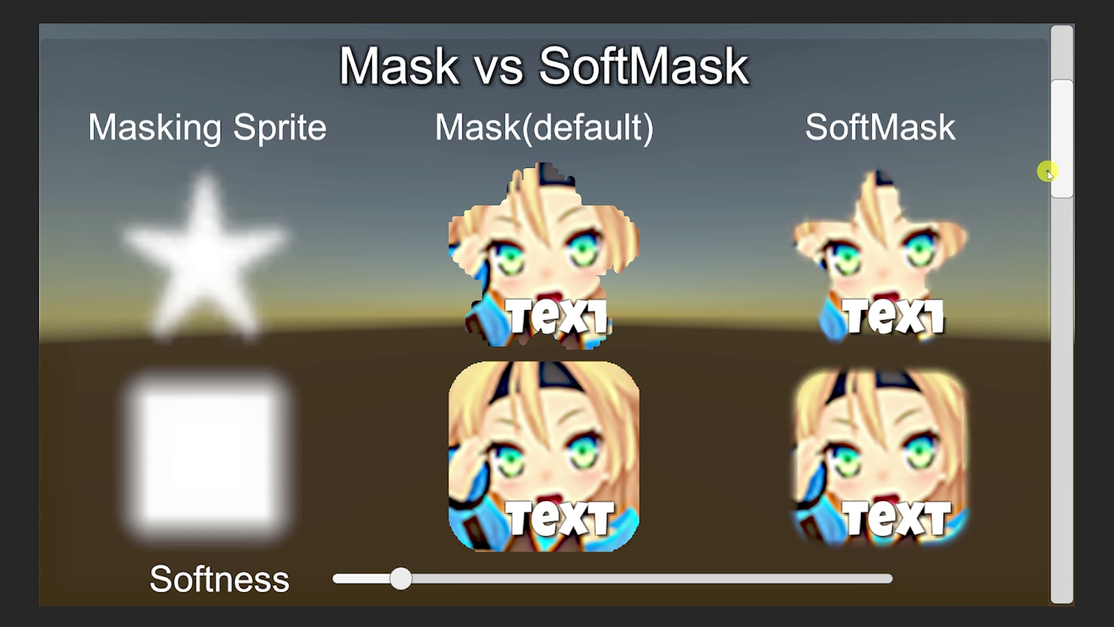
{"action": "left_click_drag", "start_coordinate": [1049, 173], "coordinate": [1064, 256]}
Adjust the red, green and blue nested mask softness, then lower the Inversed SoftMask softness.
{"action": "left_click_drag", "start_coordinate": [236, 274], "coordinate": [215, 284]}
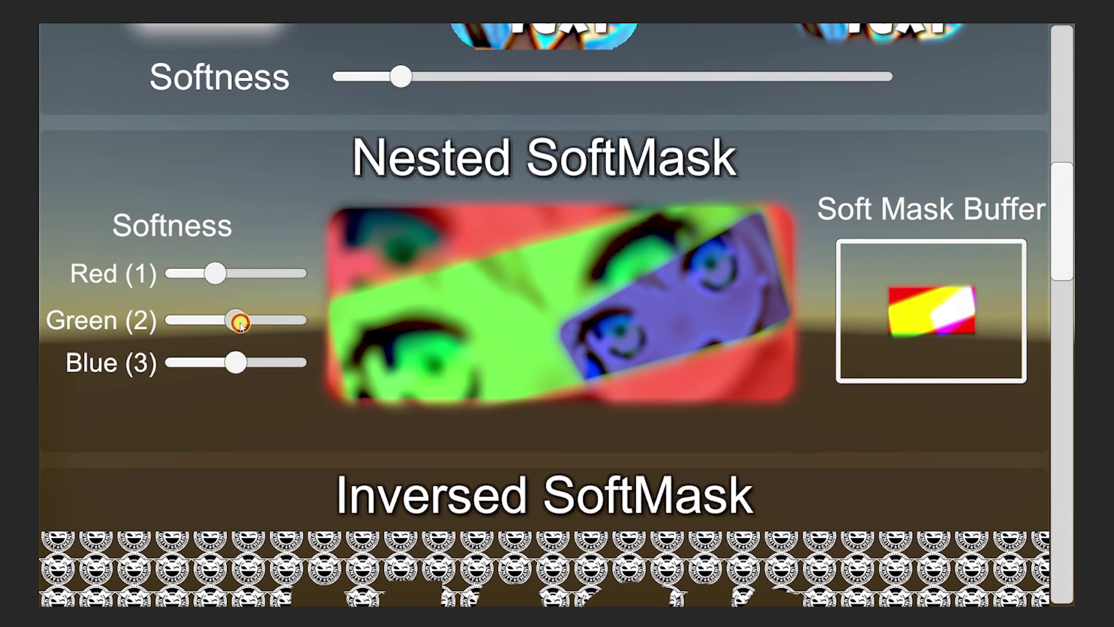
{"action": "left_click_drag", "start_coordinate": [238, 322], "coordinate": [263, 319]}
{"action": "mouse_move", "coordinate": [235, 363]}
{"action": "left_mouse_down"}
{"action": "mouse_move", "coordinate": [197, 363]}
{"action": "mouse_move", "coordinate": [246, 366]}
{"action": "left_mouse_up"}
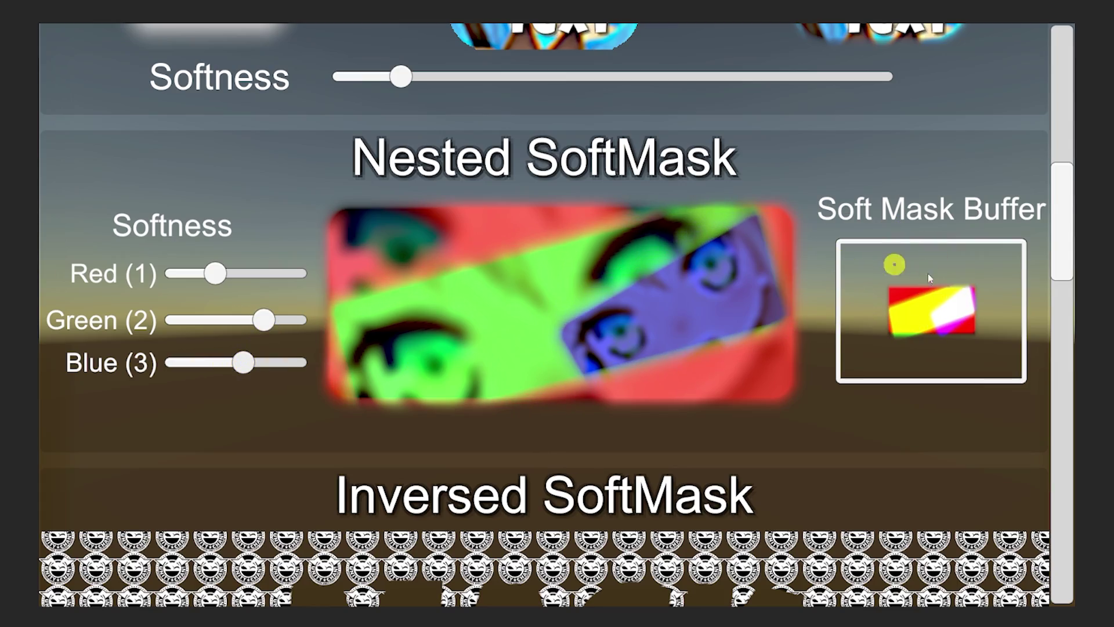
{"action": "left_click_drag", "start_coordinate": [1060, 249], "coordinate": [1002, 318]}
{"action": "left_click_drag", "start_coordinate": [998, 442], "coordinate": [843, 438]}
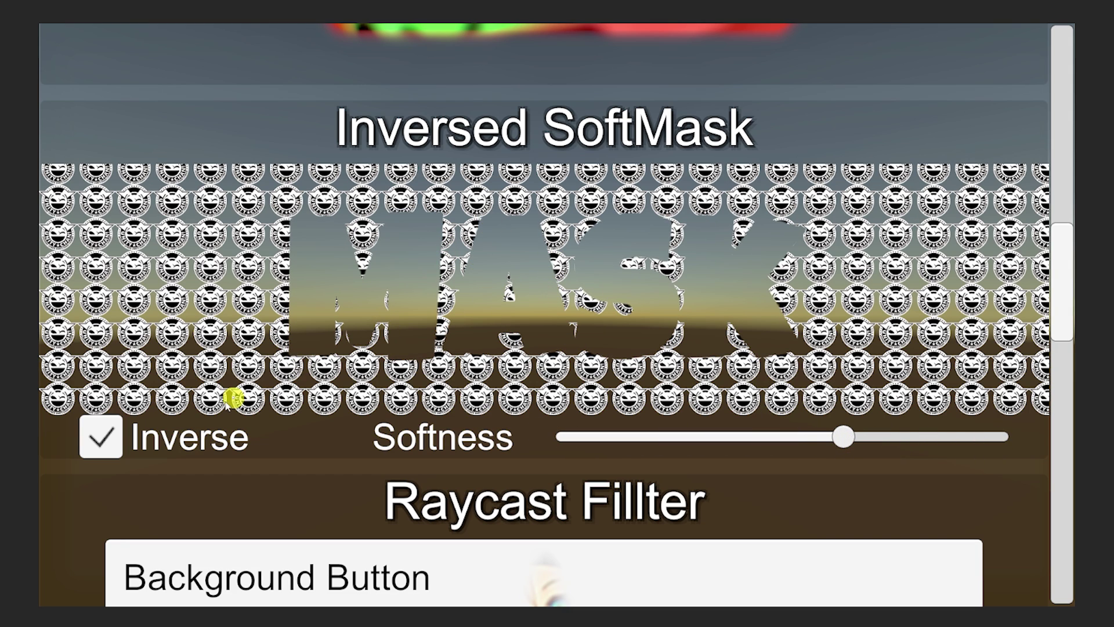
Toggle the demo's mask inversion off and on a few times.
{"action": "left_click", "coordinate": [97, 448]}
{"action": "left_click", "coordinate": [98, 448]}
{"action": "left_click", "coordinate": [99, 448]}
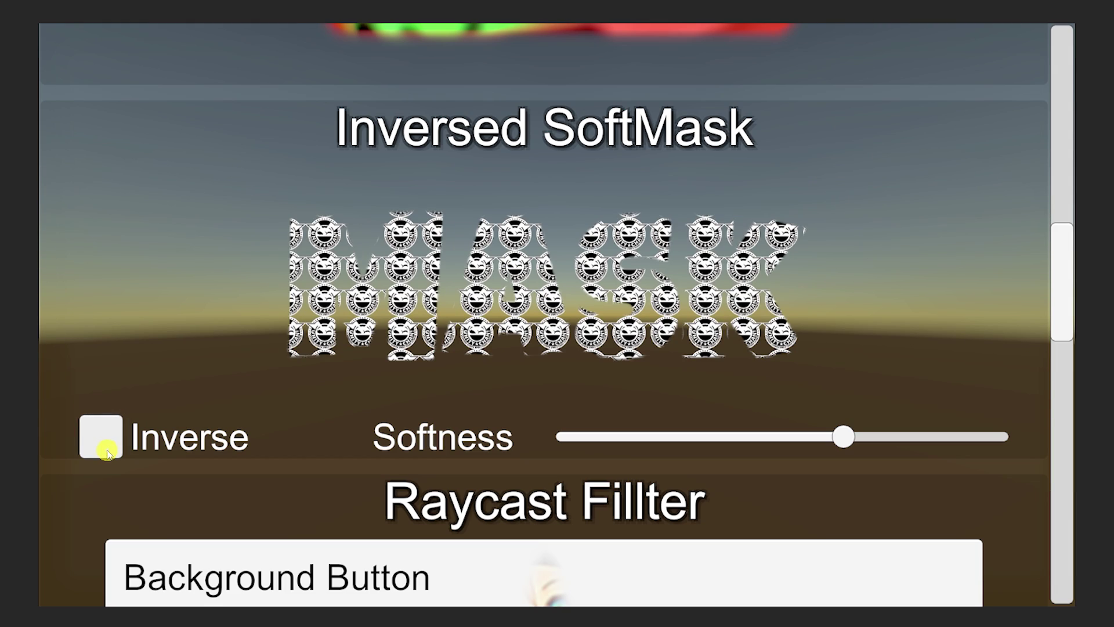
{"action": "left_click", "coordinate": [99, 448]}
Lower the softness of the raycast filter star mask.
{"action": "left_click_drag", "start_coordinate": [1070, 253], "coordinate": [1052, 323]}
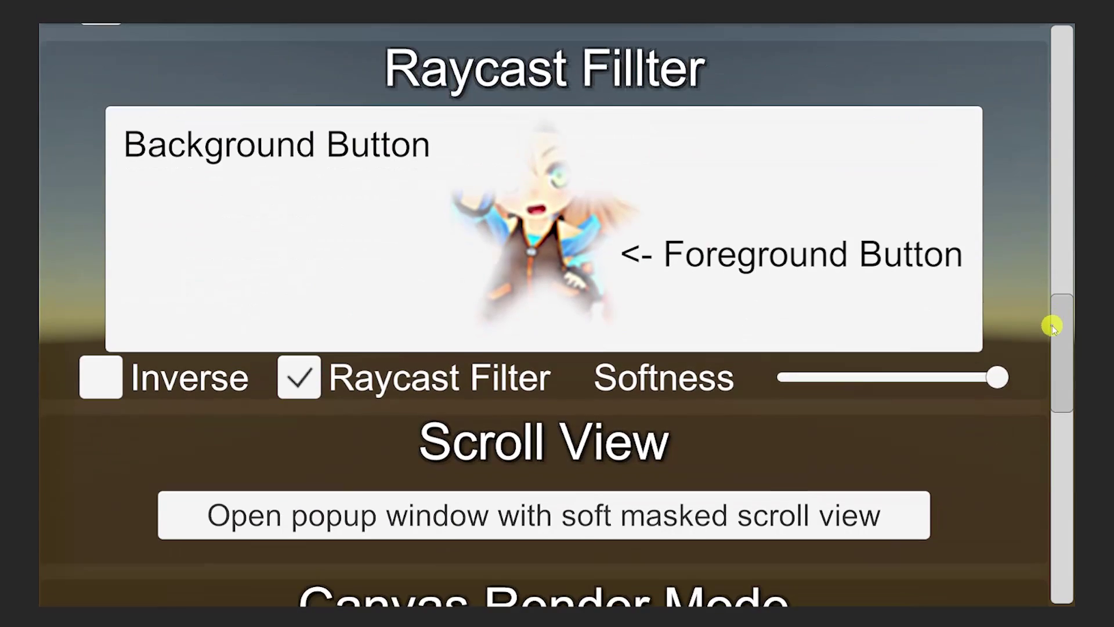
{"action": "left_click_drag", "start_coordinate": [993, 389], "coordinate": [944, 392]}
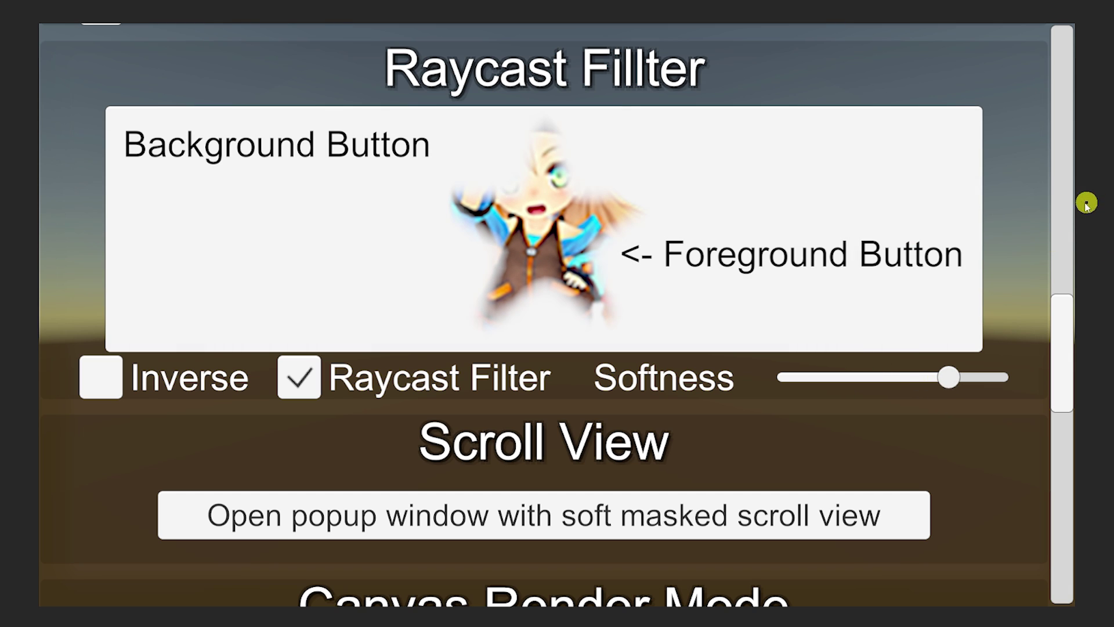
{"action": "left_click_drag", "start_coordinate": [1065, 335], "coordinate": [1050, 422]}
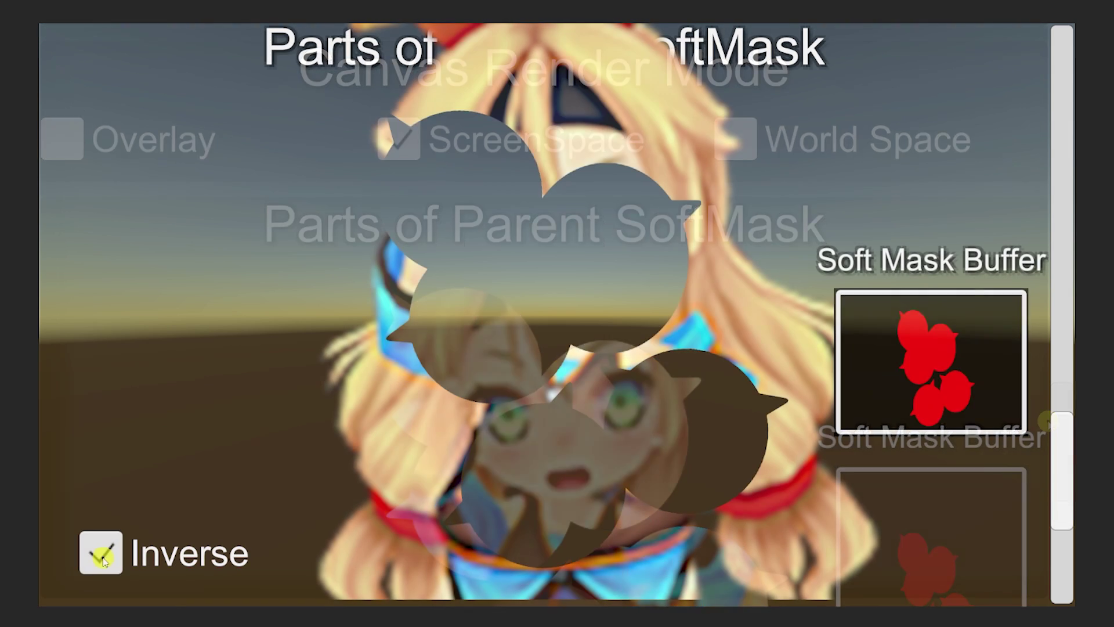
Briefly invert the Parts of Parent SoftMask example, then leave it un-inverted.
{"action": "left_click", "coordinate": [223, 500]}
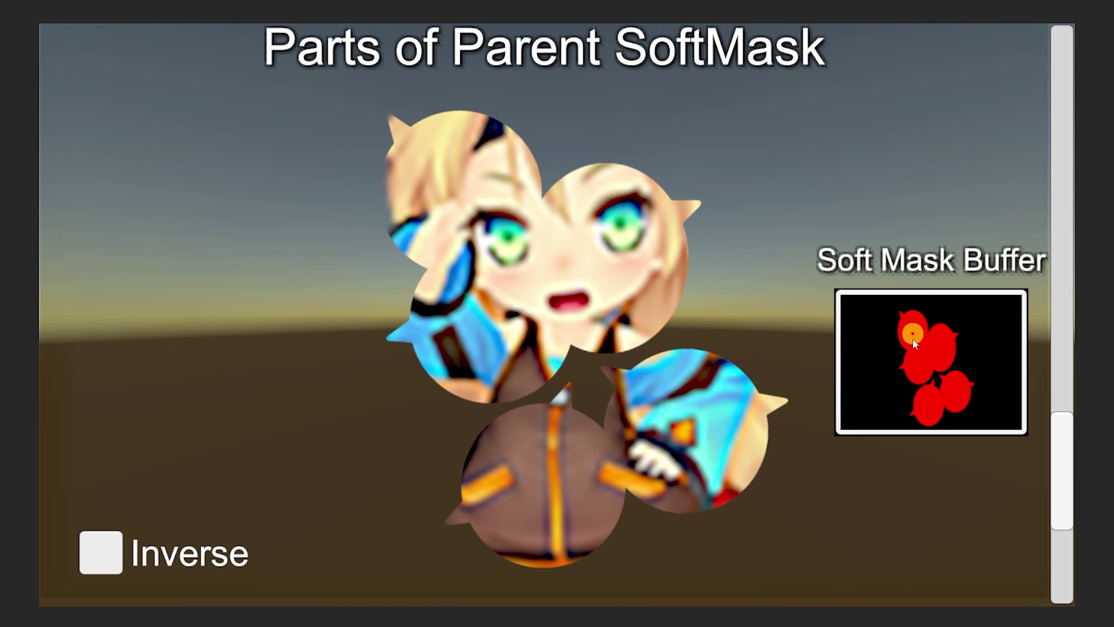
{"action": "left_click", "coordinate": [113, 559]}
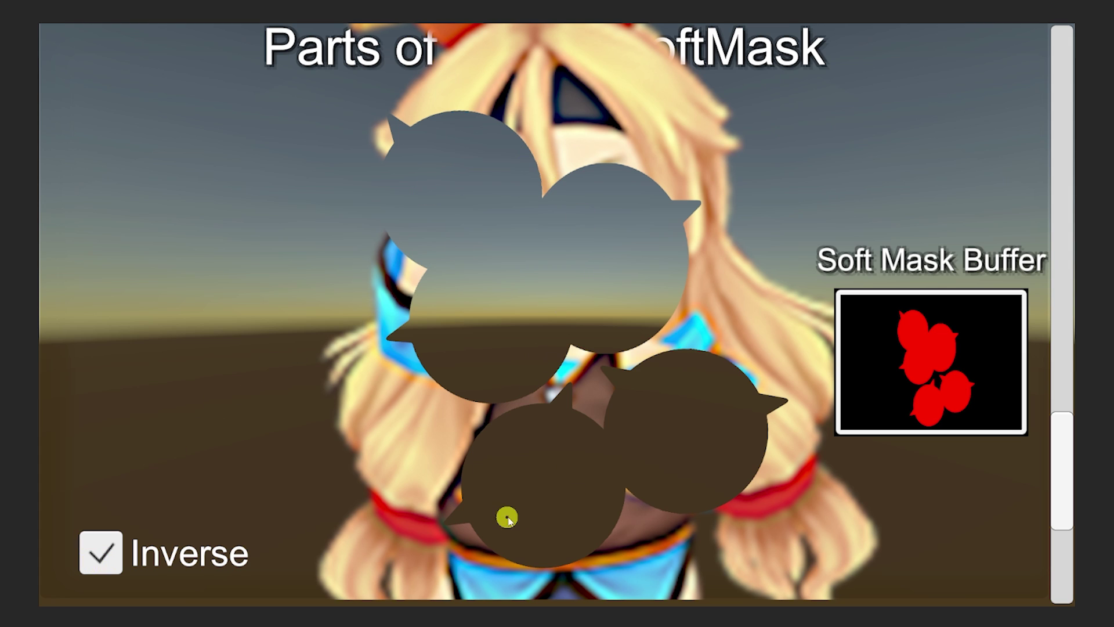
{"action": "left_click", "coordinate": [121, 560]}
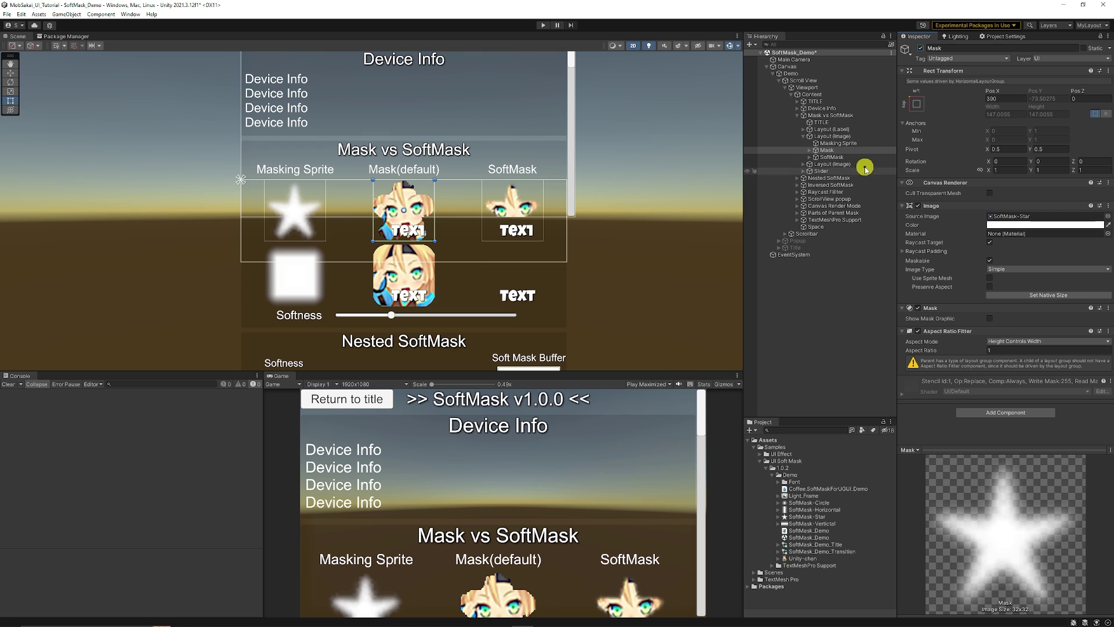
Expand the Mask example and inspect its Unity-chan image and Label text.
{"action": "left_click", "coordinate": [809, 150]}
{"action": "left_click", "coordinate": [843, 158]}
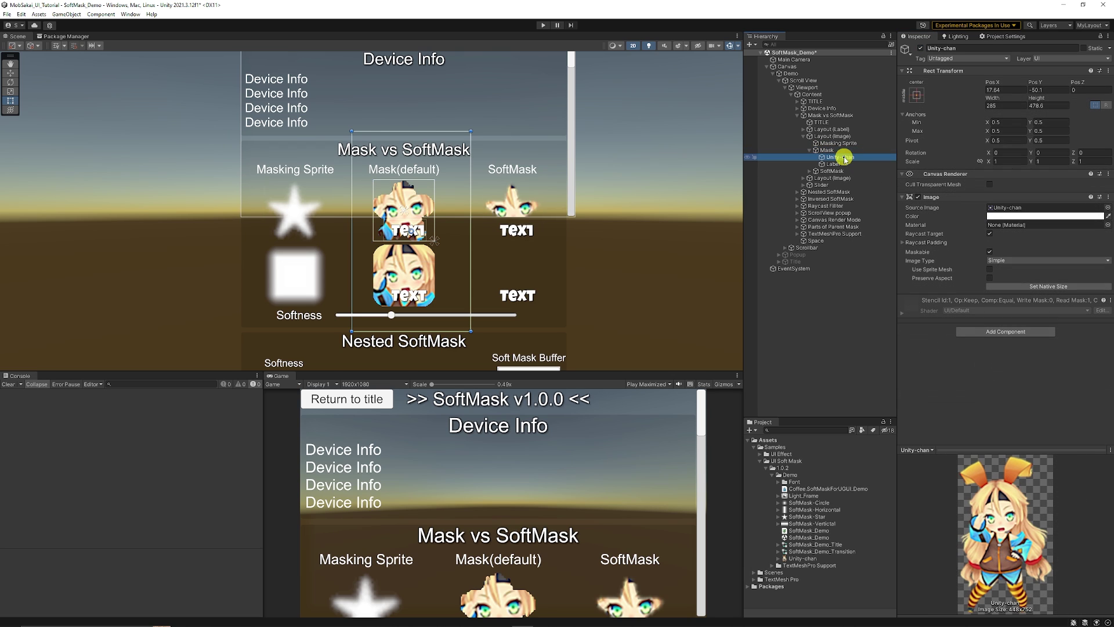
{"action": "left_click", "coordinate": [837, 166]}
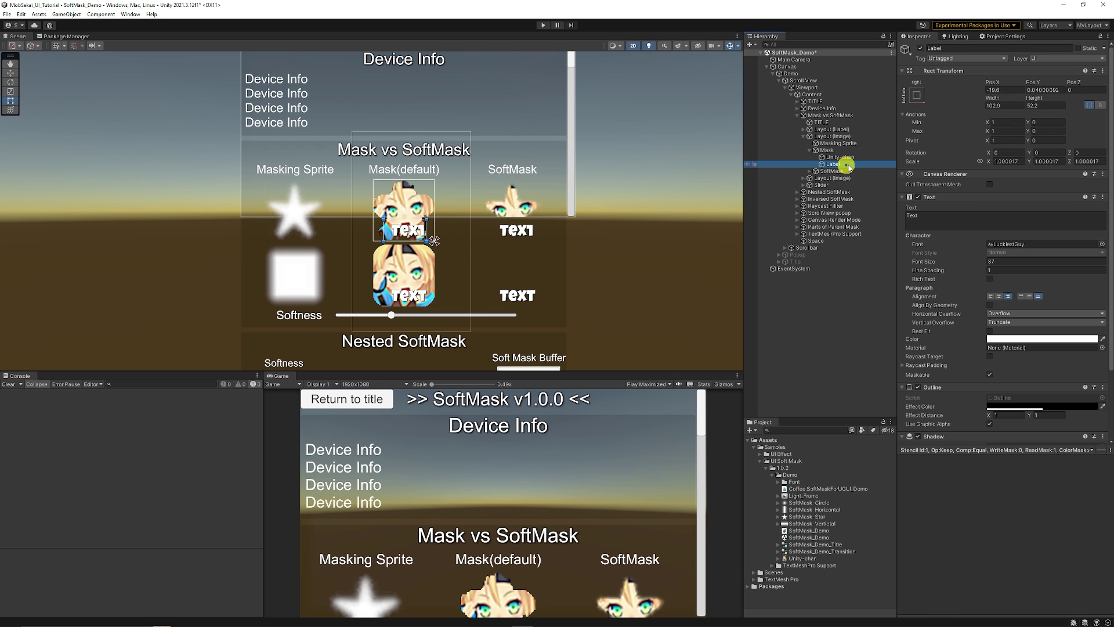
{"action": "left_click", "coordinate": [841, 157]}
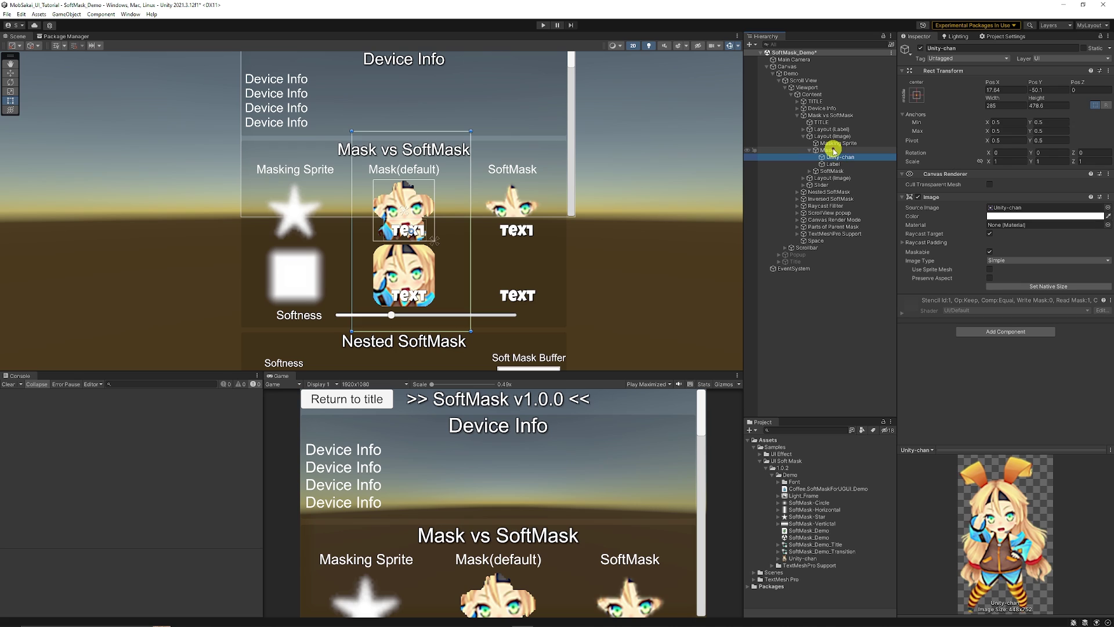
{"action": "left_click", "coordinate": [827, 150]}
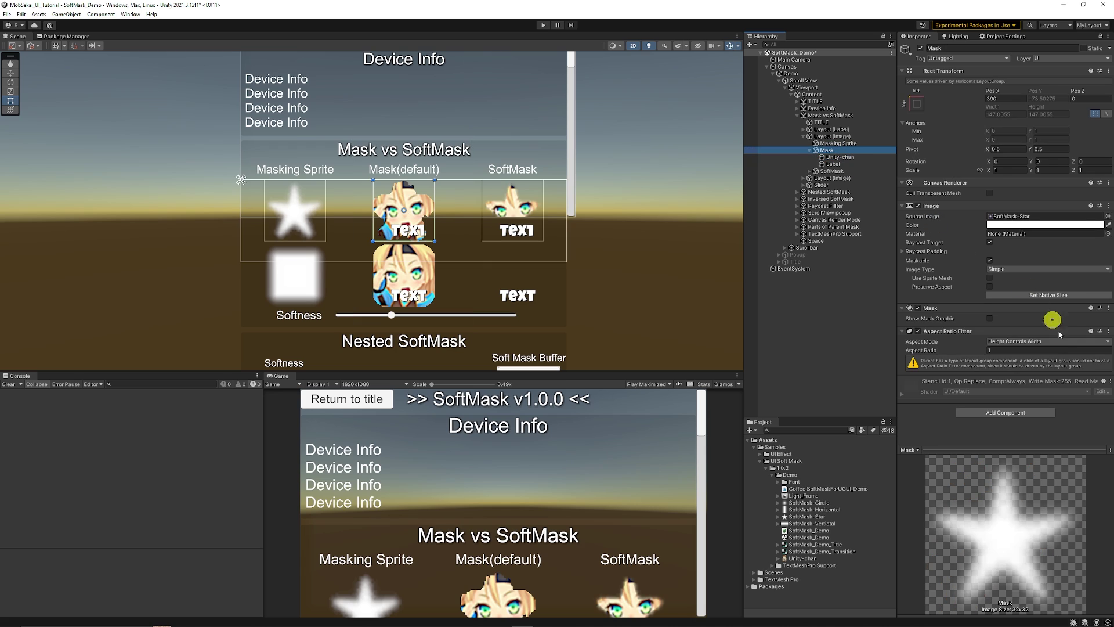
Toggle the standard Mask component off and on, leaving Unity-chan clipped.
{"action": "left_click", "coordinate": [919, 309]}
{"action": "left_click", "coordinate": [918, 309]}
{"action": "left_click", "coordinate": [919, 309]}
{"action": "left_click", "coordinate": [918, 308]}
{"action": "left_click", "coordinate": [810, 150]}
Expand SoftMask, enable its image, and test dimming its alpha before restoring 1.
{"action": "left_click", "coordinate": [809, 150]}
{"action": "left_click", "coordinate": [844, 157]}
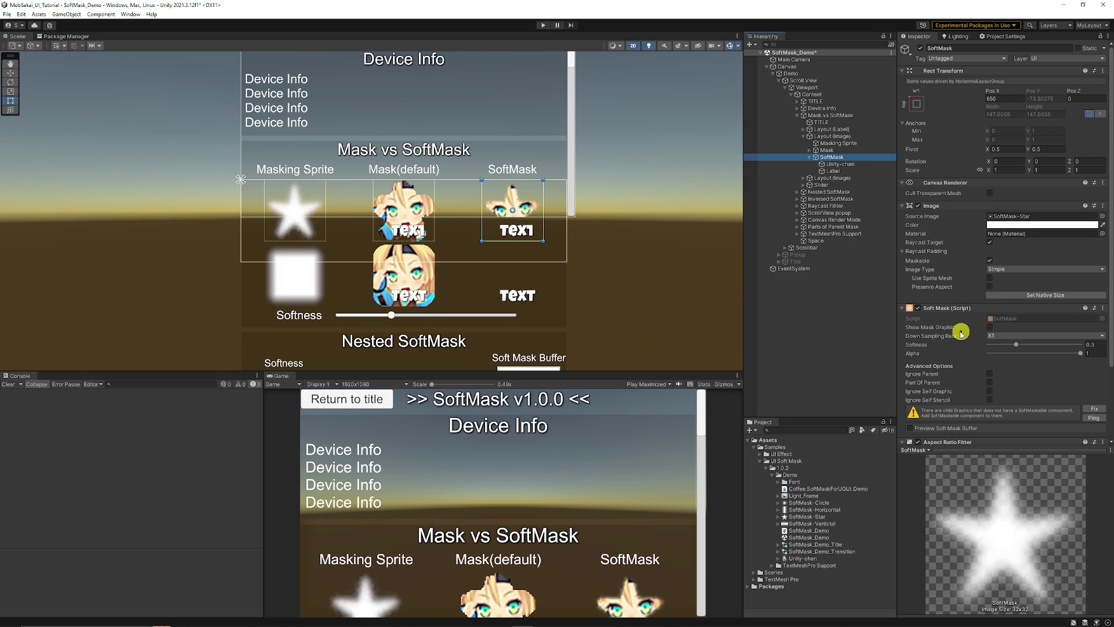
{"action": "left_click", "coordinate": [918, 206]}
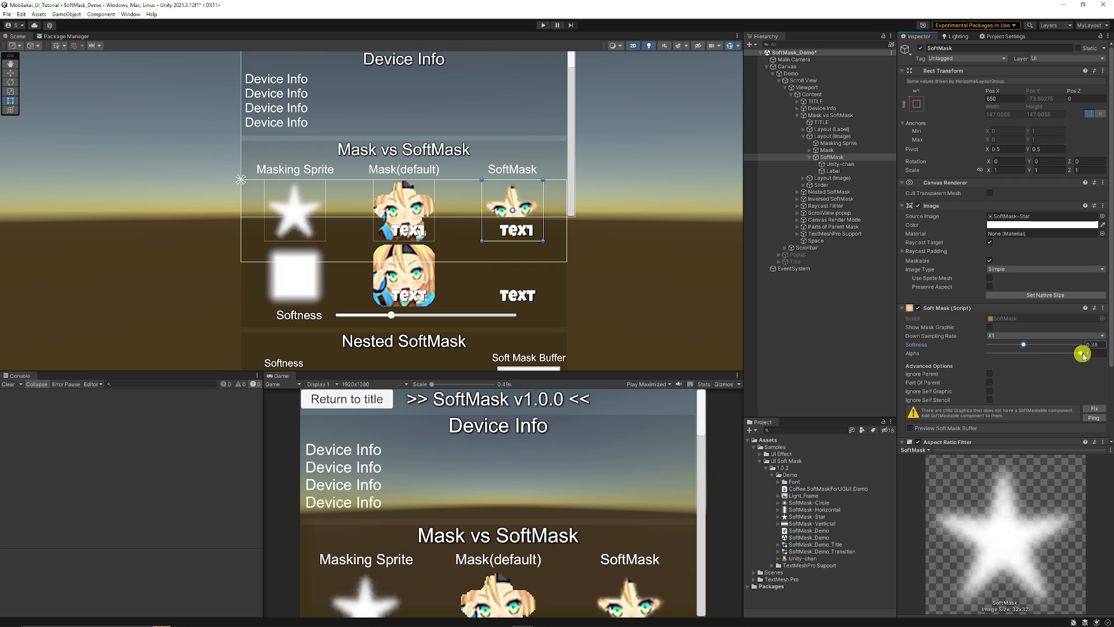
{"action": "left_click_drag", "start_coordinate": [1081, 354], "coordinate": [1110, 360]}
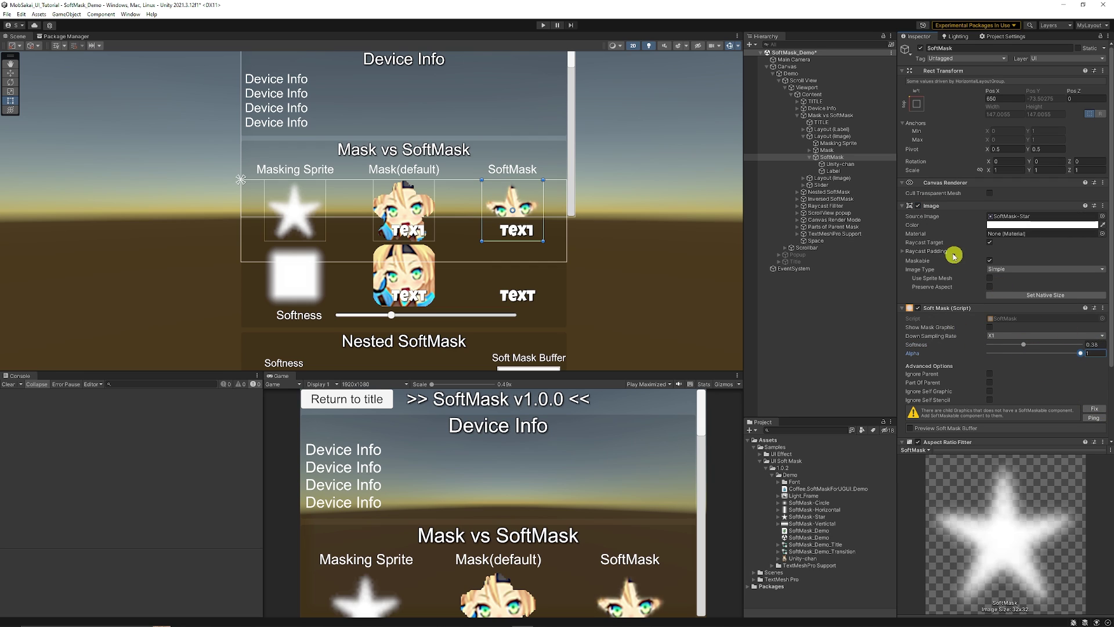
Compare SoftMask's children with Mask, then Fix the Text label to be soft-maskable.
{"action": "left_click", "coordinate": [844, 165]}
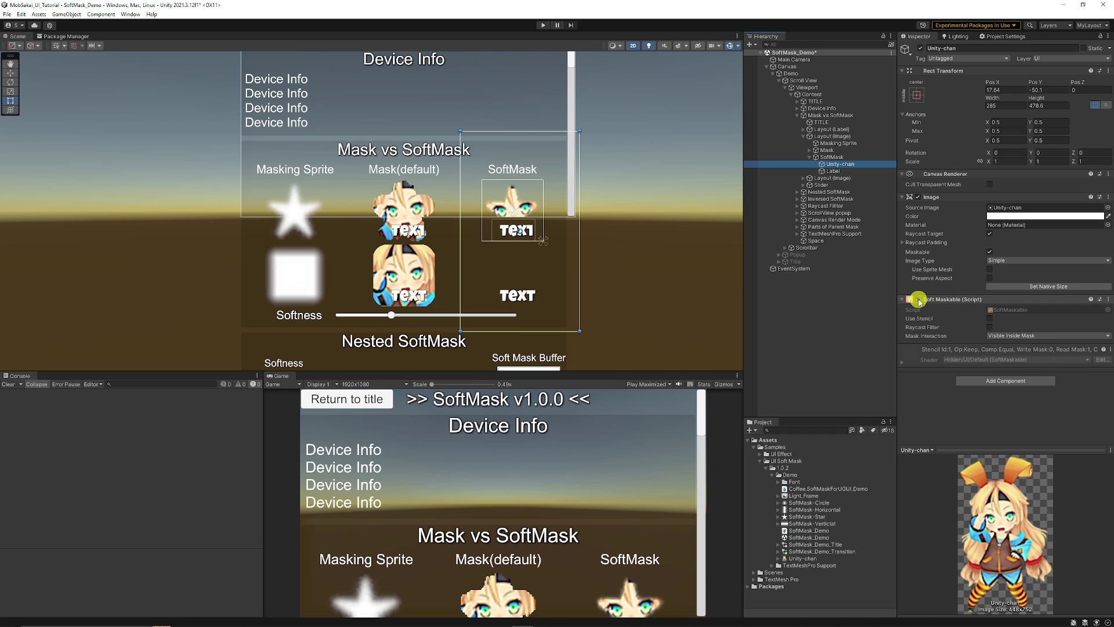
{"action": "left_click", "coordinate": [834, 151]}
{"action": "left_click", "coordinate": [836, 157]}
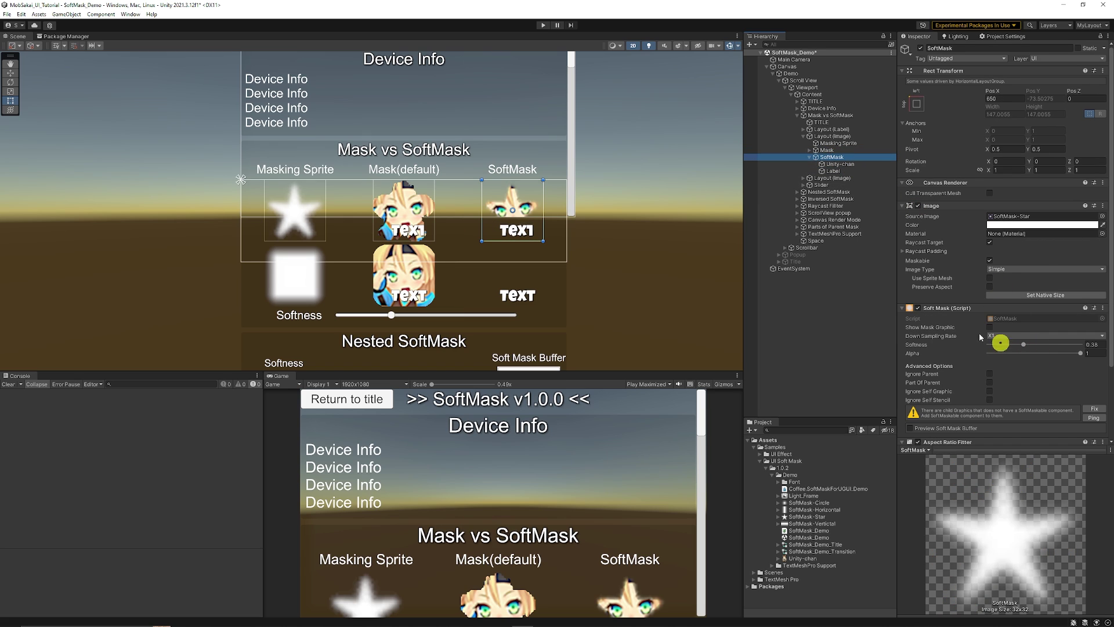
{"action": "left_click", "coordinate": [852, 164]}
{"action": "left_click", "coordinate": [849, 157]}
{"action": "left_click", "coordinate": [1094, 411]}
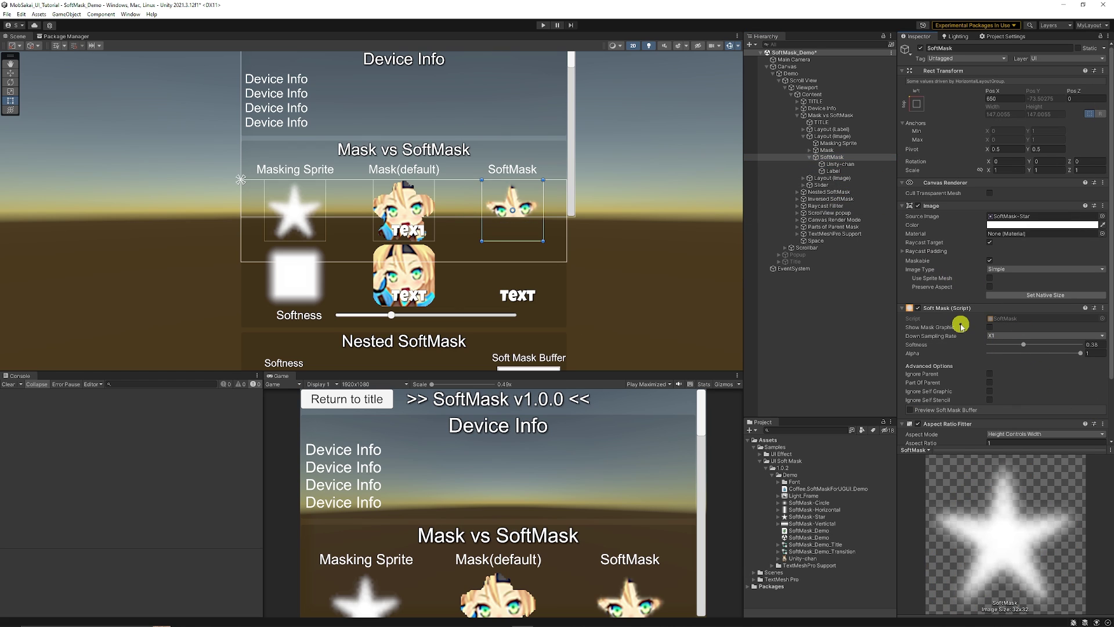
{"action": "key", "text": "Down"}
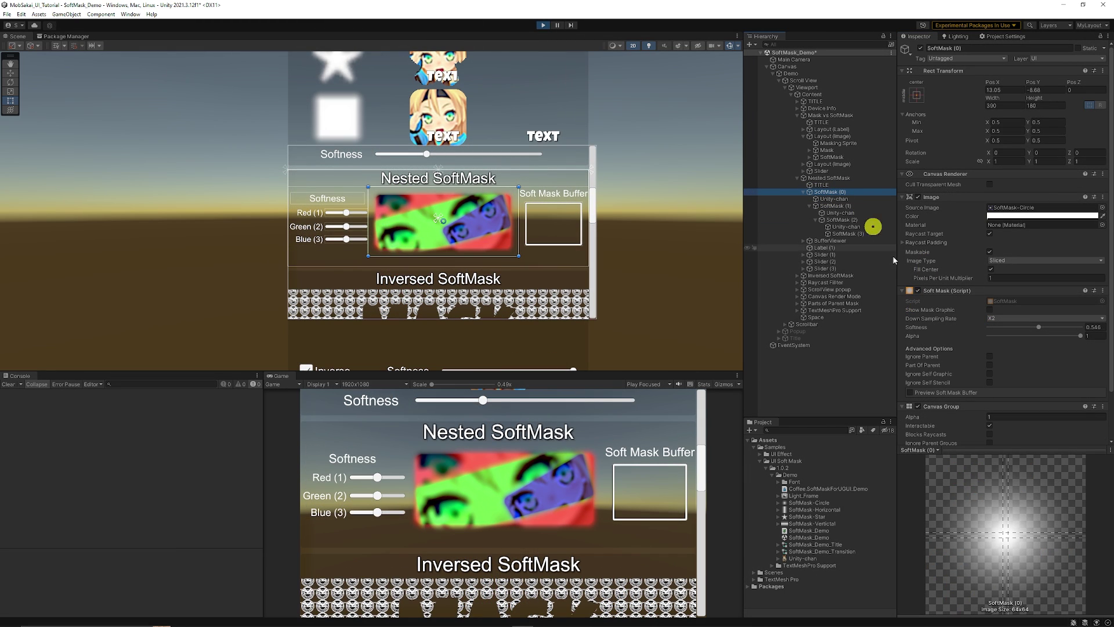
Inspect the Nested SoftMask example's Unity-chan, SoftMask (1) and SoftMask (2).
{"action": "left_click", "coordinate": [841, 200]}
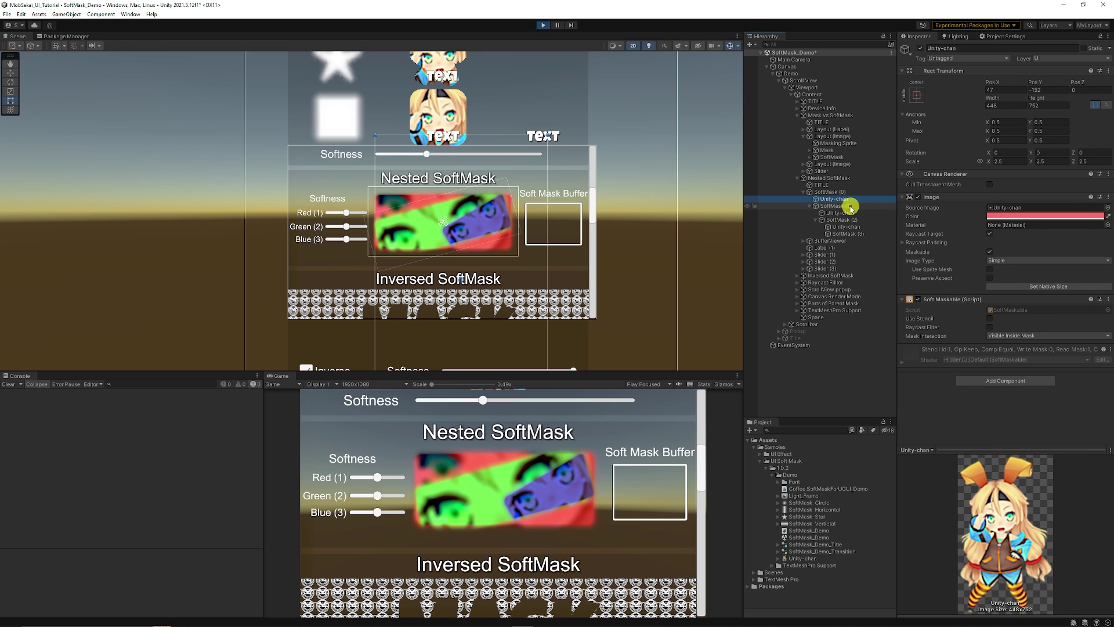
{"action": "left_click", "coordinate": [845, 205]}
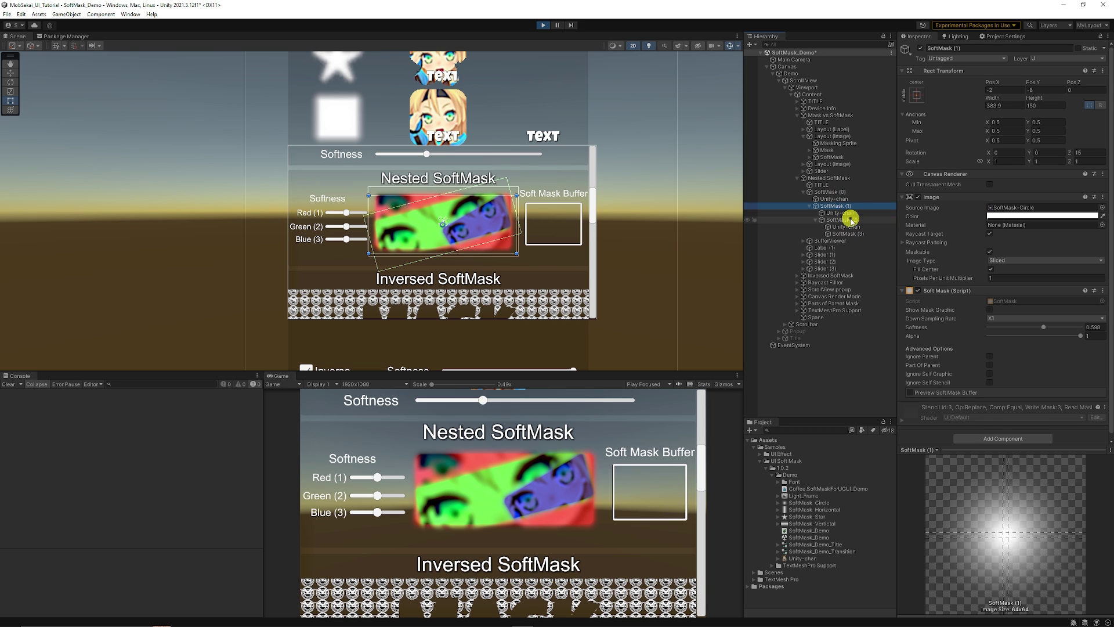
{"action": "left_click", "coordinate": [847, 219]}
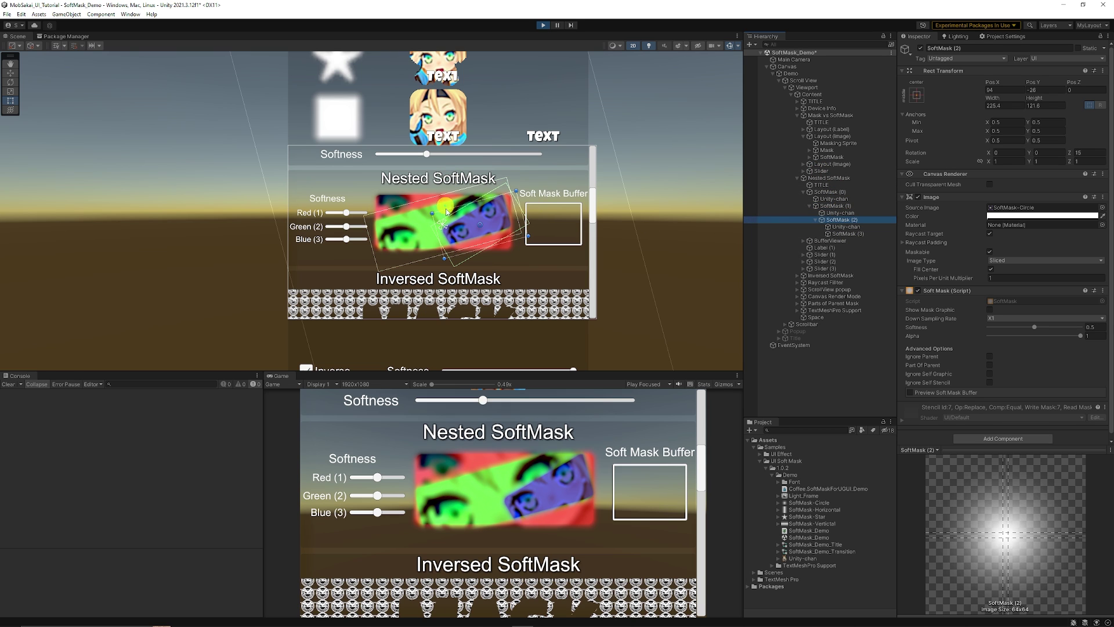
{"action": "left_click_drag", "start_coordinate": [702, 468], "coordinate": [700, 497]}
Inspect the Inversed SoftMask, hiding and reshowing its Logo tiles, then its Inverse toggle.
{"action": "left_click", "coordinate": [571, 243]}
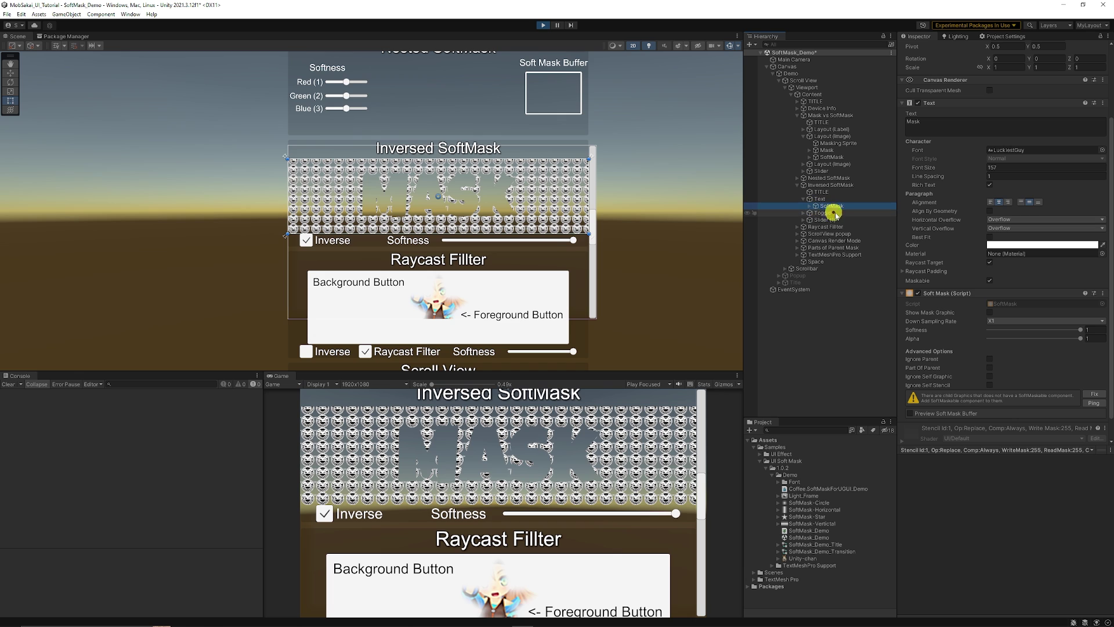
{"action": "left_click", "coordinate": [810, 206]}
{"action": "left_click", "coordinate": [831, 220]}
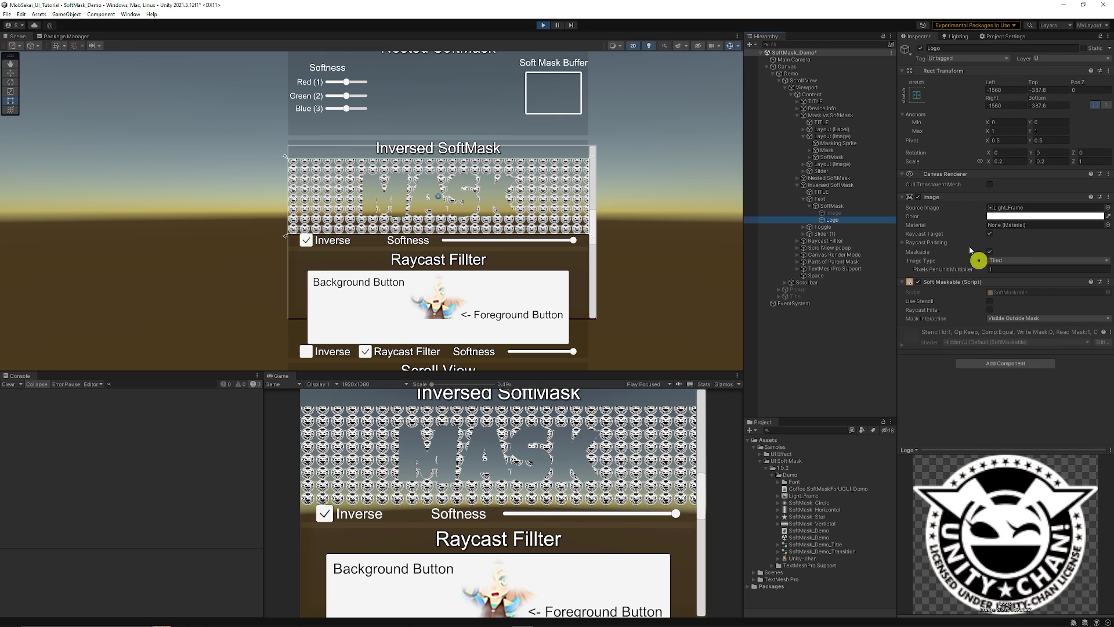
{"action": "left_click", "coordinate": [918, 197]}
{"action": "left_click", "coordinate": [918, 197]}
{"action": "left_click", "coordinate": [836, 206]}
{"action": "key", "text": "Down"}
{"action": "key", "text": "Down"}
{"action": "key", "text": "Down"}
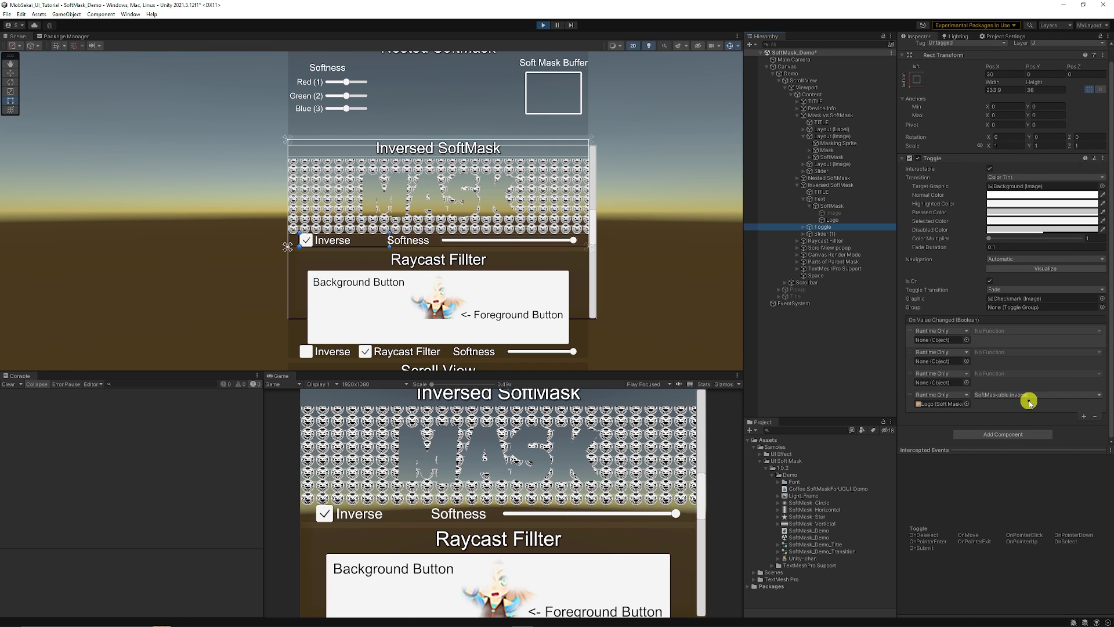
Pan to the lower examples and select the TextMeshPro Support SoftMask.
{"action": "scroll", "coordinate": [461, 219], "scroll_direction": "down", "scroll_amount": 3}
{"action": "middle_click_drag", "start_coordinate": [498, 289], "coordinate": [495, 117]}
{"action": "left_click", "coordinate": [507, 209]}
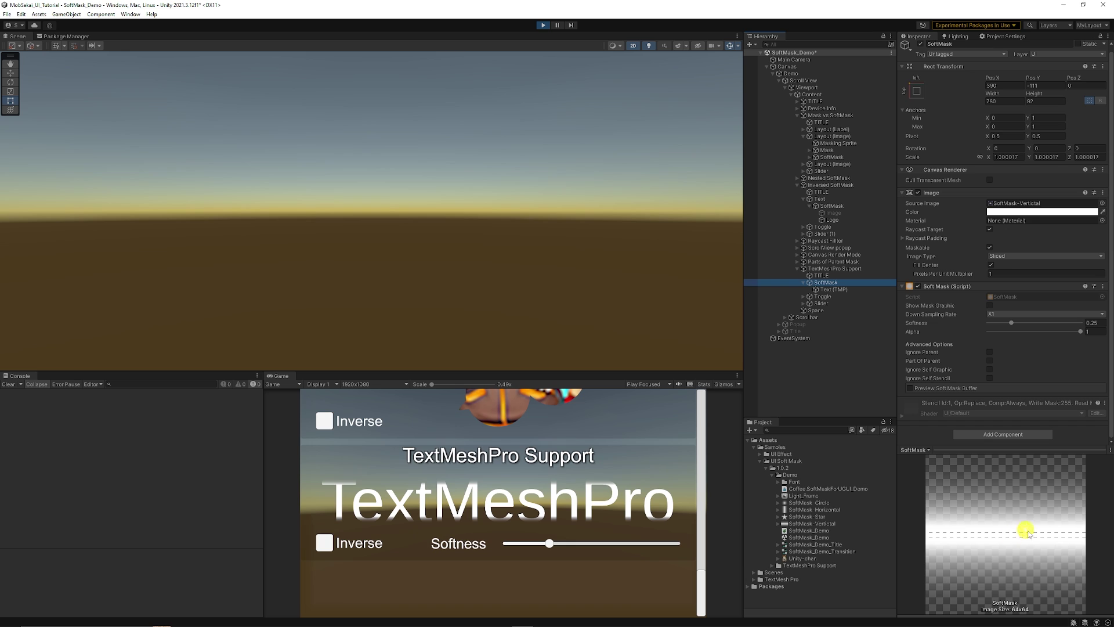
Check Text (TMP), then drag the SoftMask softness toward 0 for sharp text edges.
{"action": "left_click", "coordinate": [835, 290]}
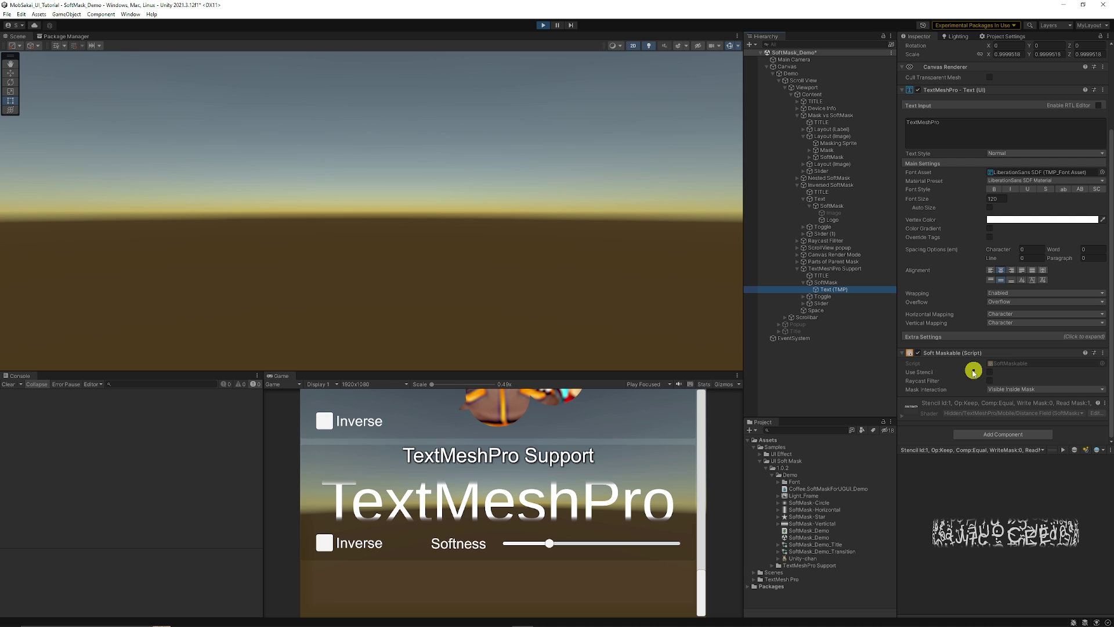
{"action": "left_click", "coordinate": [840, 283]}
{"action": "mouse_move", "coordinate": [1015, 326]}
{"action": "left_mouse_down"}
{"action": "mouse_move", "coordinate": [1074, 323]}
{"action": "mouse_move", "coordinate": [913, 315]}
{"action": "mouse_move", "coordinate": [1065, 323]}
{"action": "mouse_move", "coordinate": [993, 331]}
{"action": "mouse_move", "coordinate": [1008, 331]}
{"action": "left_mouse_up"}
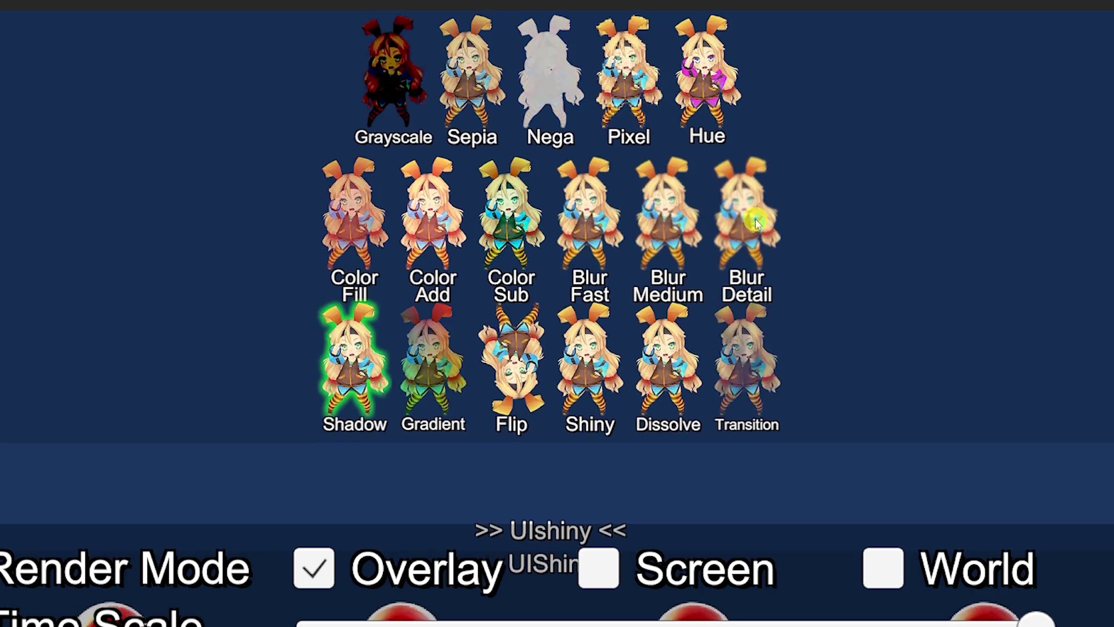
Scroll the UIEffect demo past the effect grid down to the UIShiny gem examples.
{"action": "scroll", "coordinate": [721, 228], "scroll_direction": "down", "scroll_amount": 5}
{"action": "scroll", "coordinate": [557, 314], "scroll_direction": "down", "scroll_amount": 3}
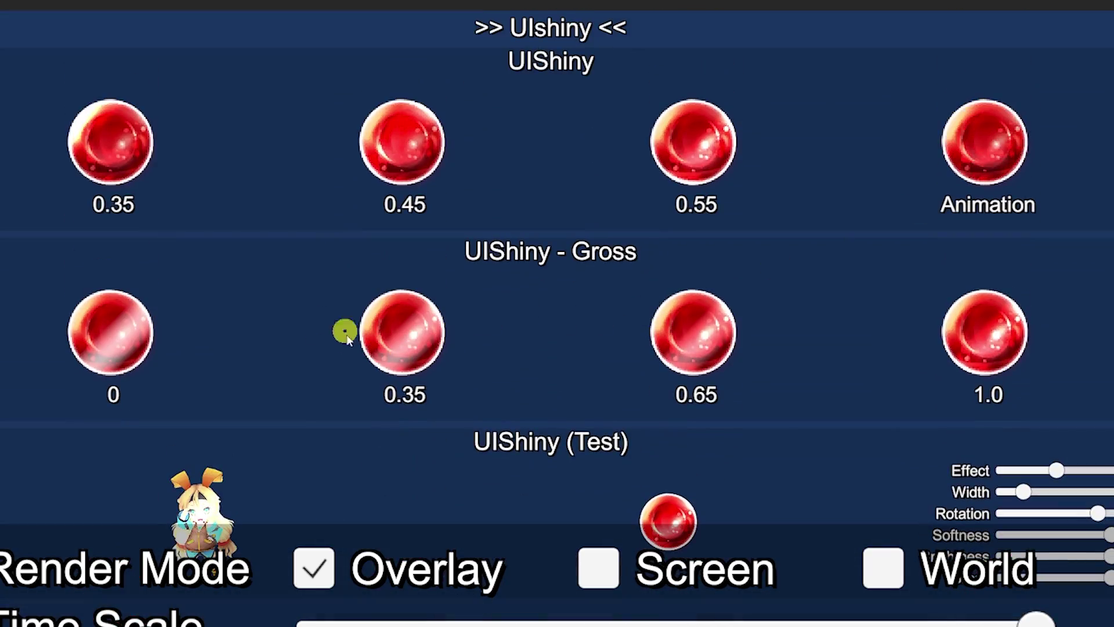